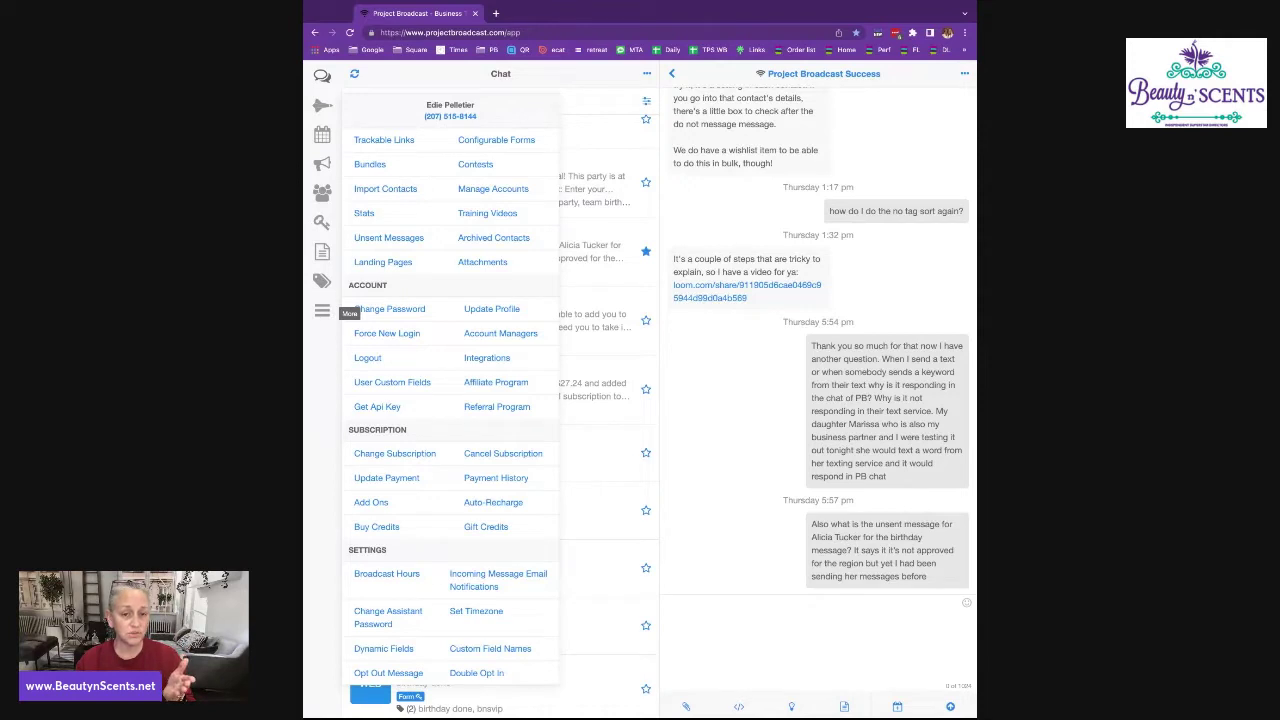
Open the 18 Keywords, view bnsvip's VIP-list reply and settings, and scroll the list
click(323, 224)
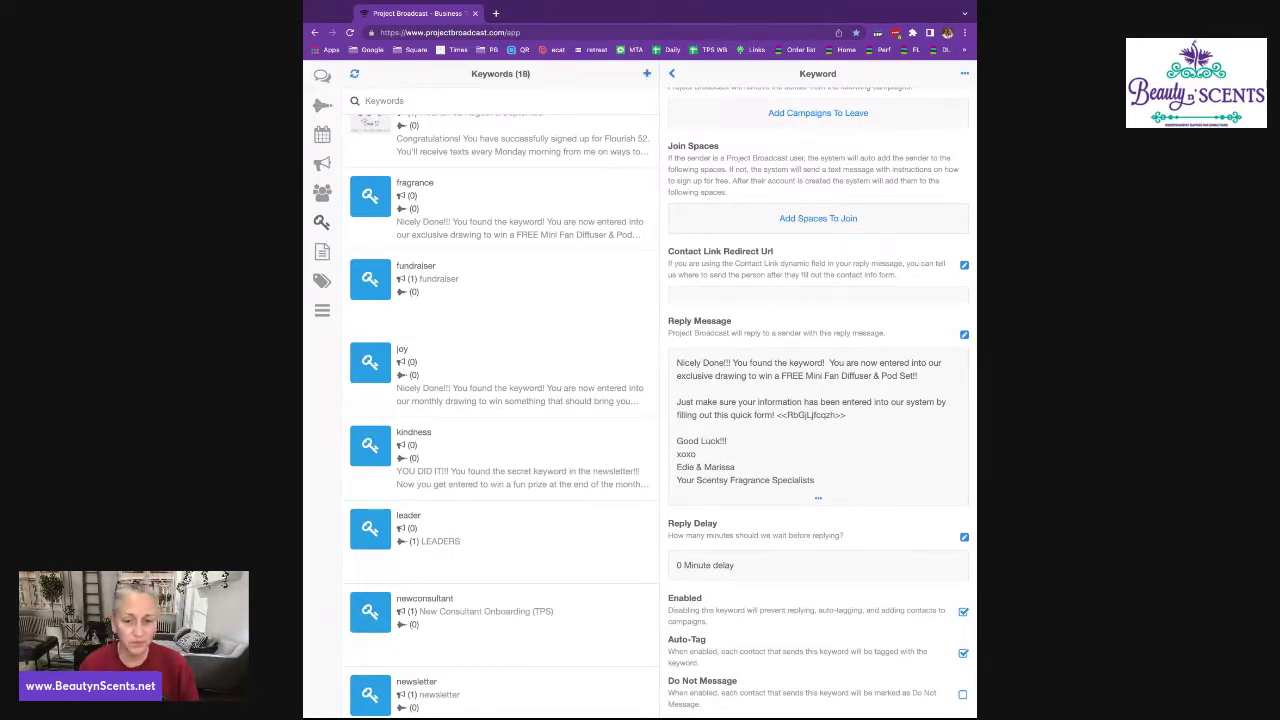
scroll(519, 285, up, 3)
click(442, 322)
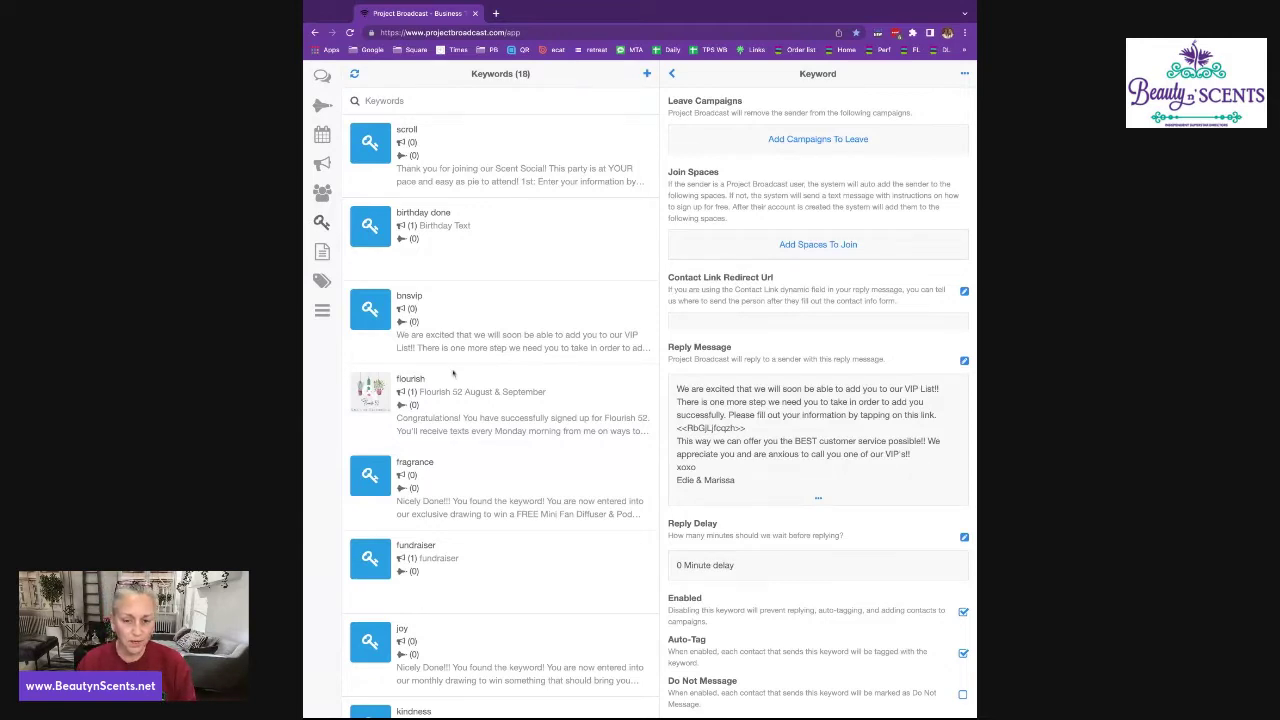
scroll(453, 373, down, 10)
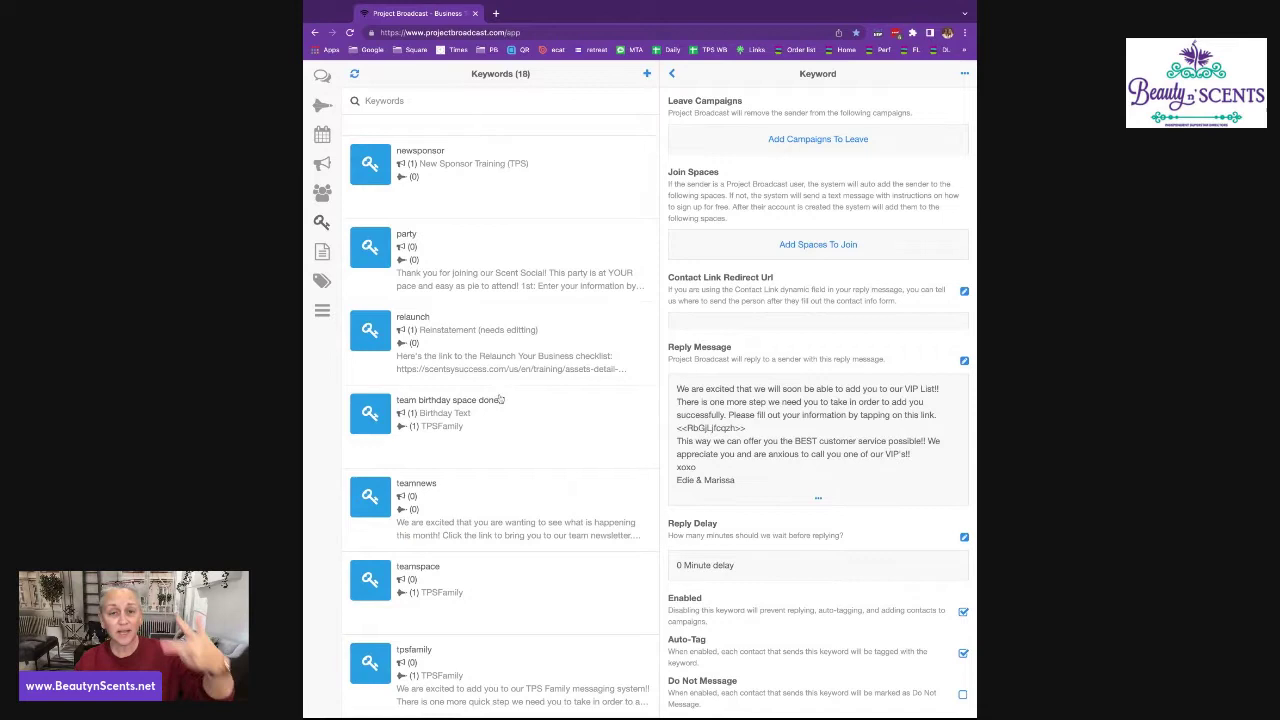
scroll(499, 399, up, 2)
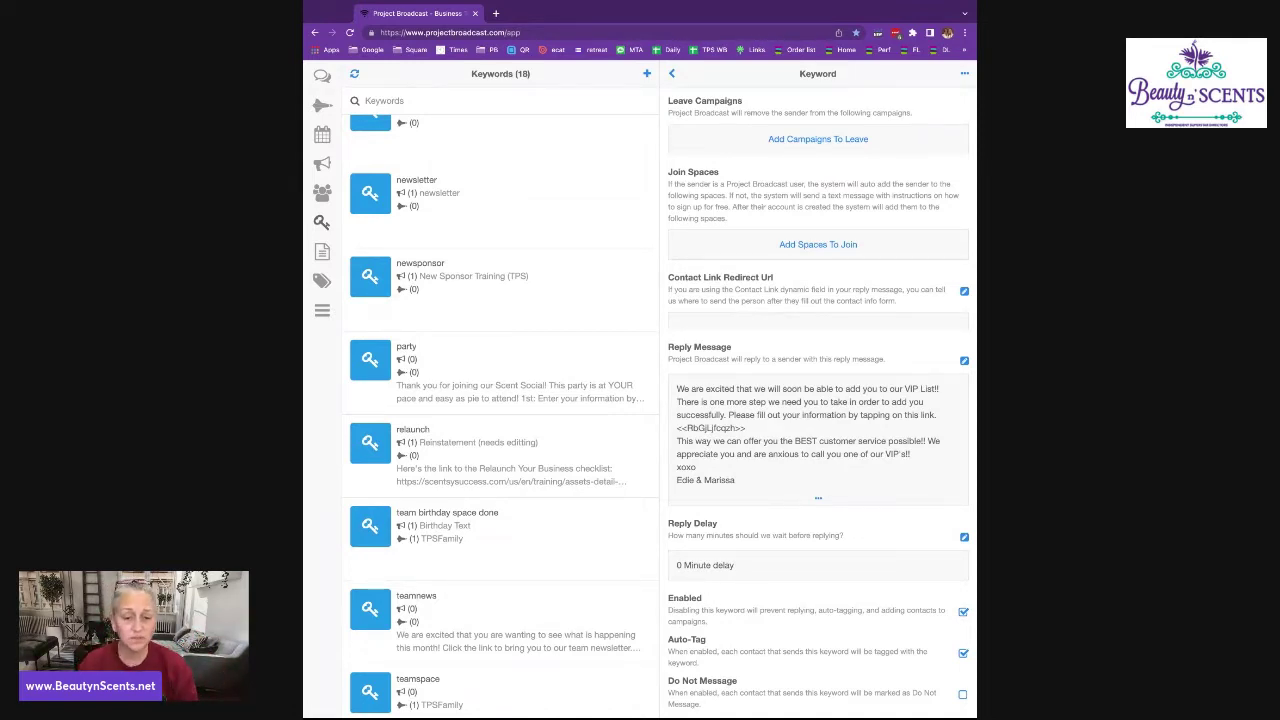
scroll(503, 417, up, 8)
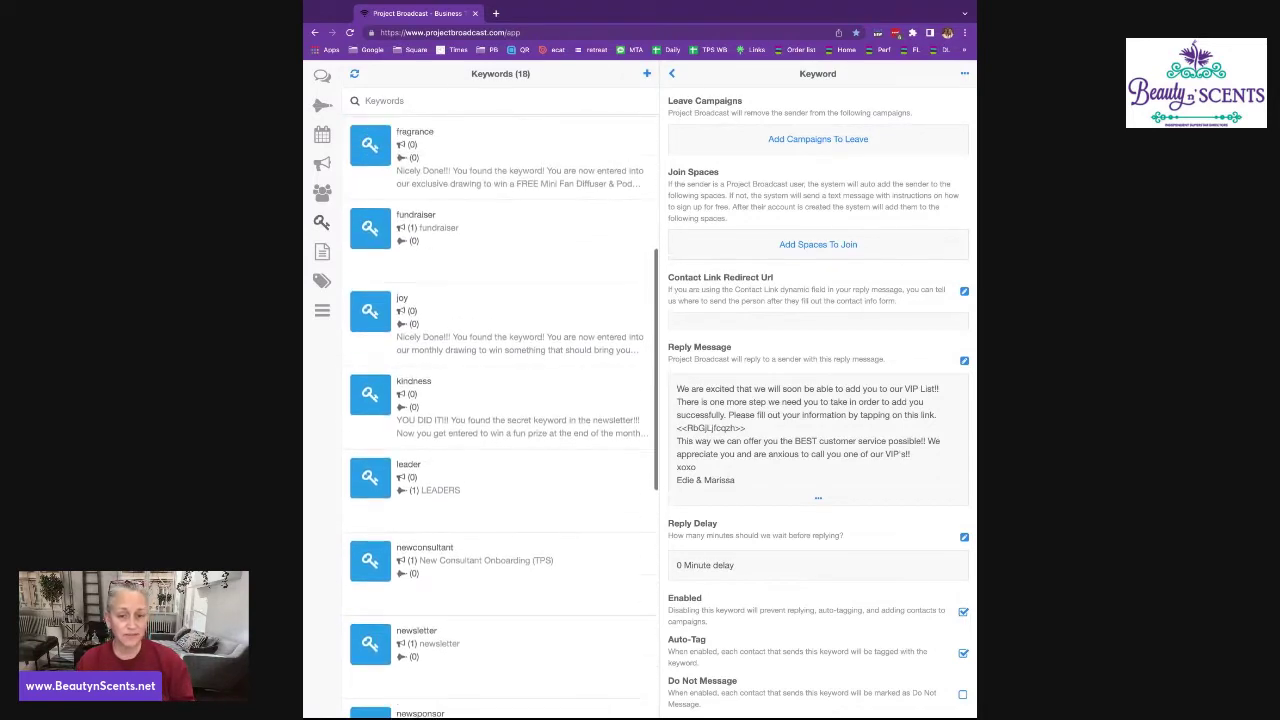
scroll(503, 417, up, 4)
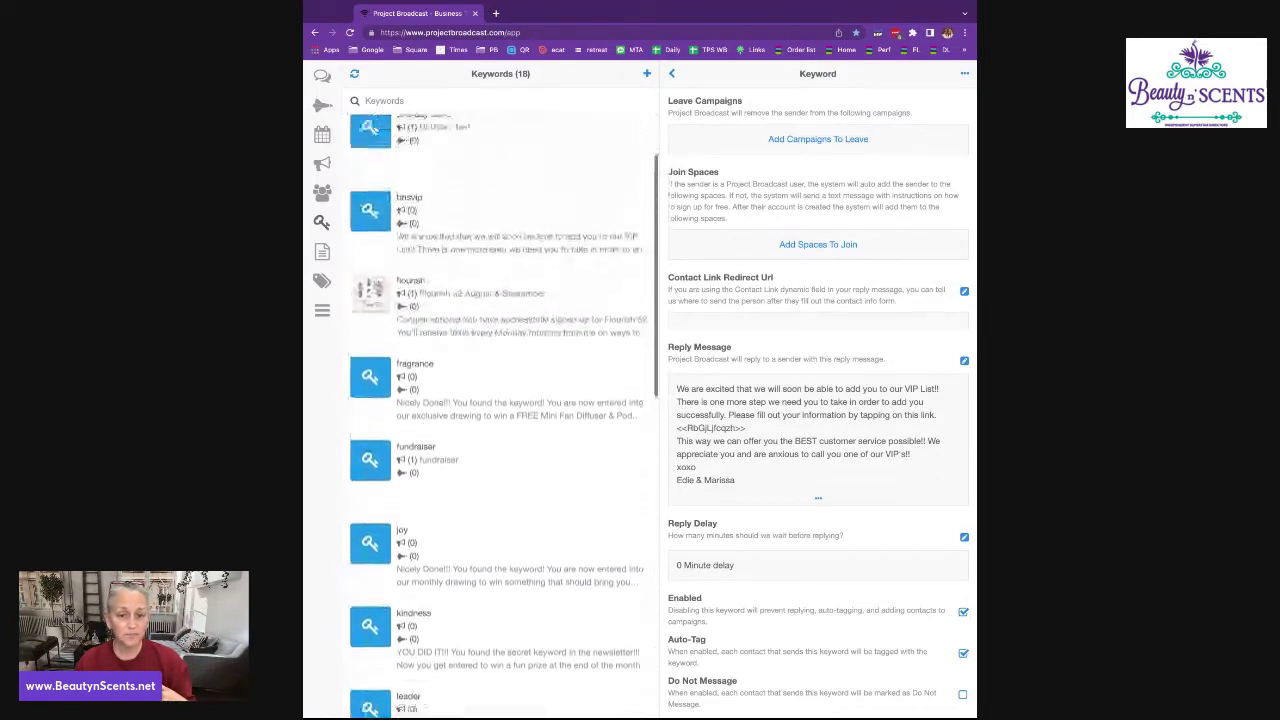
scroll(503, 417, up, 2)
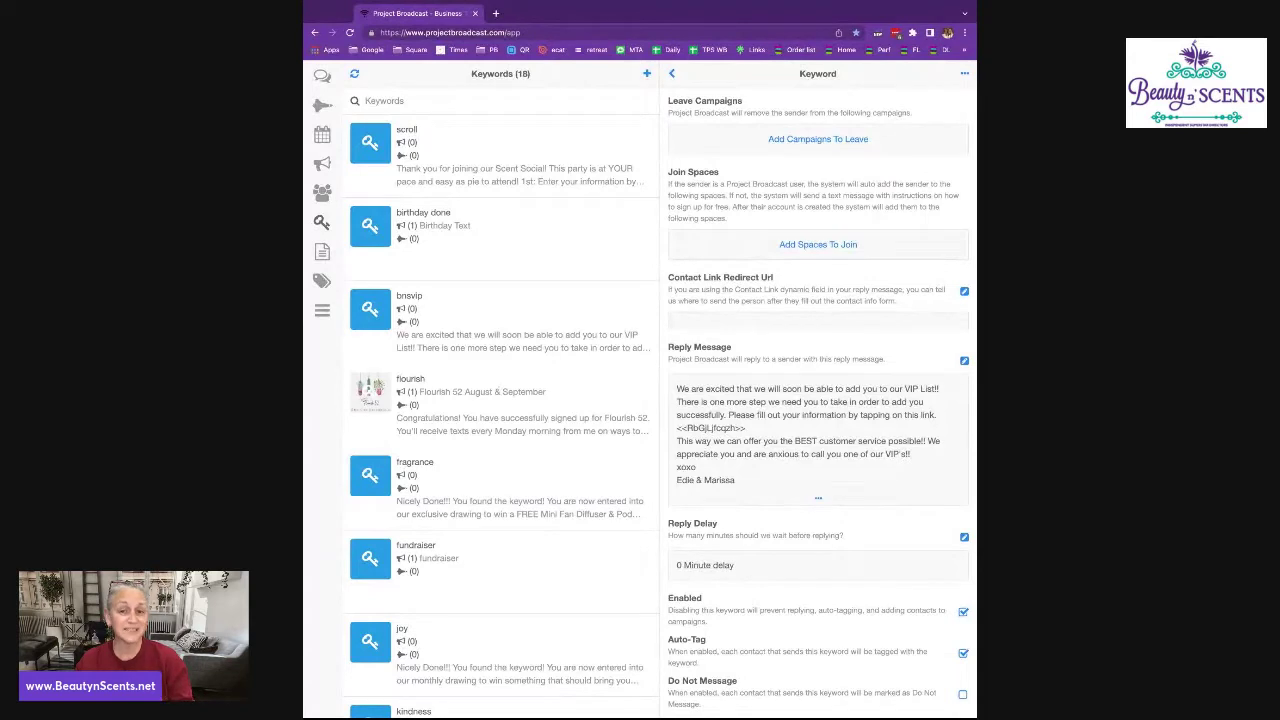
Go to Landing Pages from the More menu and show the team August newsletter page's details
click(318, 312)
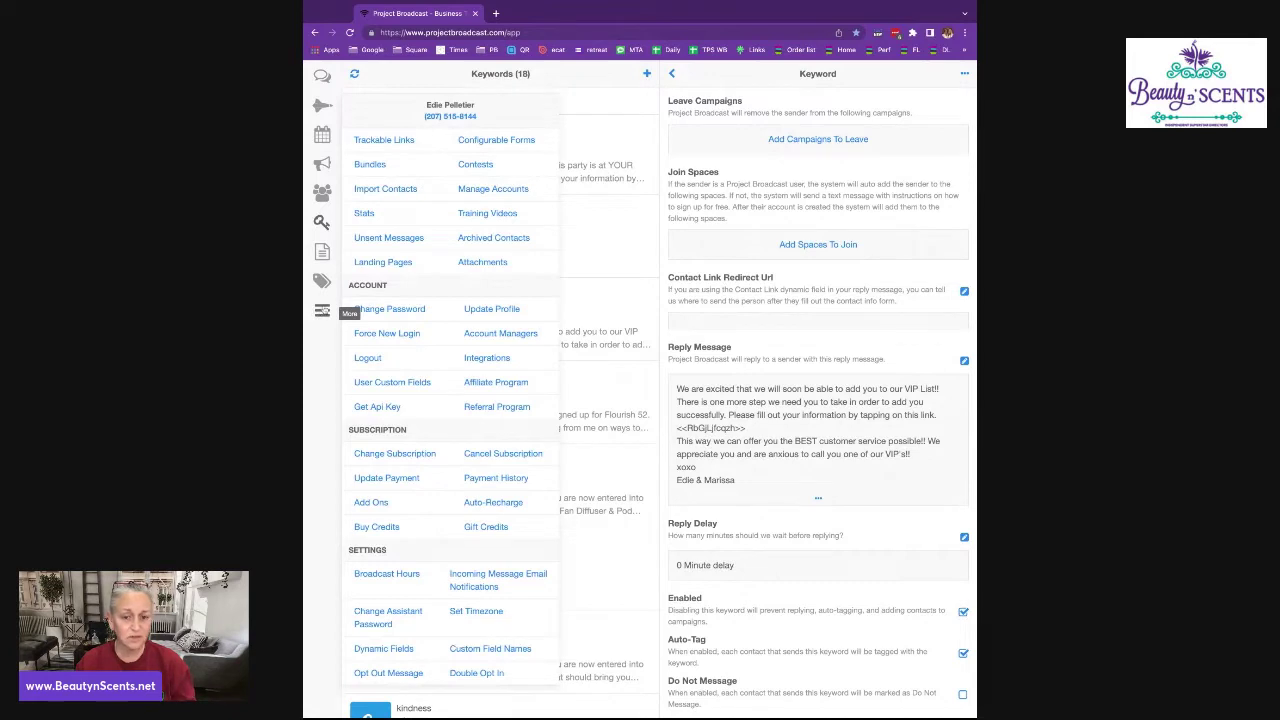
click(390, 263)
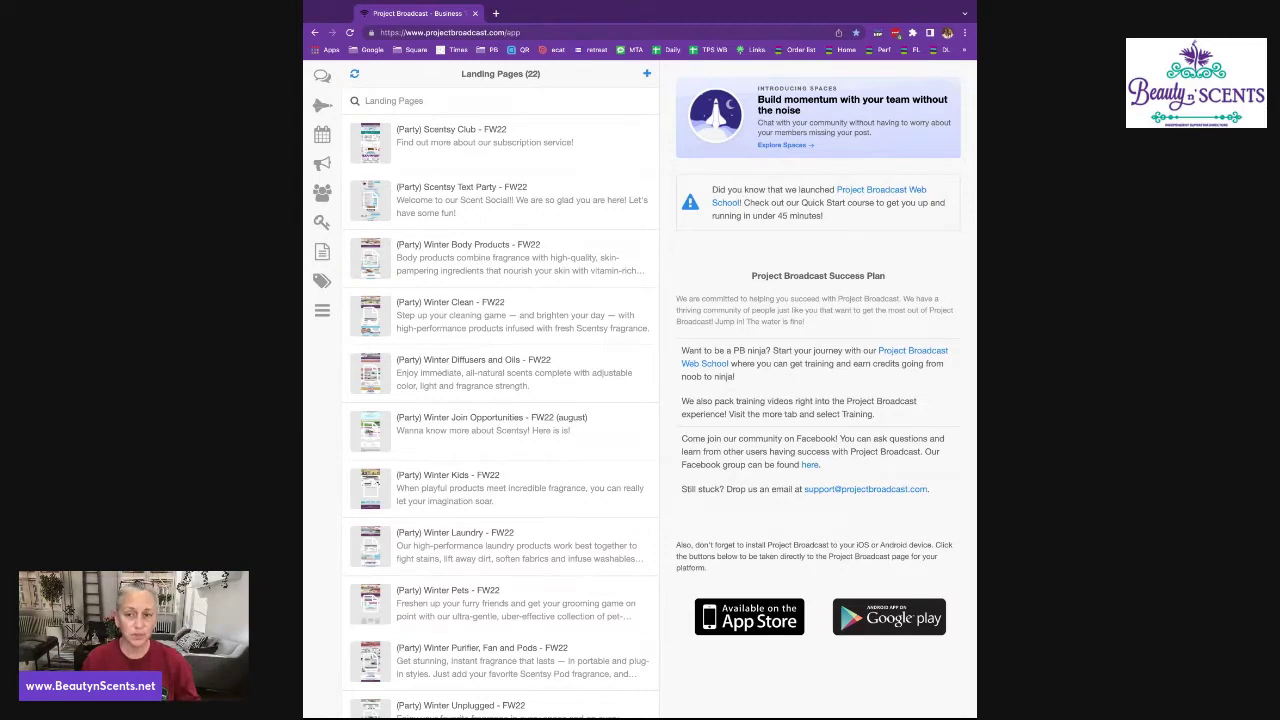
scroll(525, 458, down, 10)
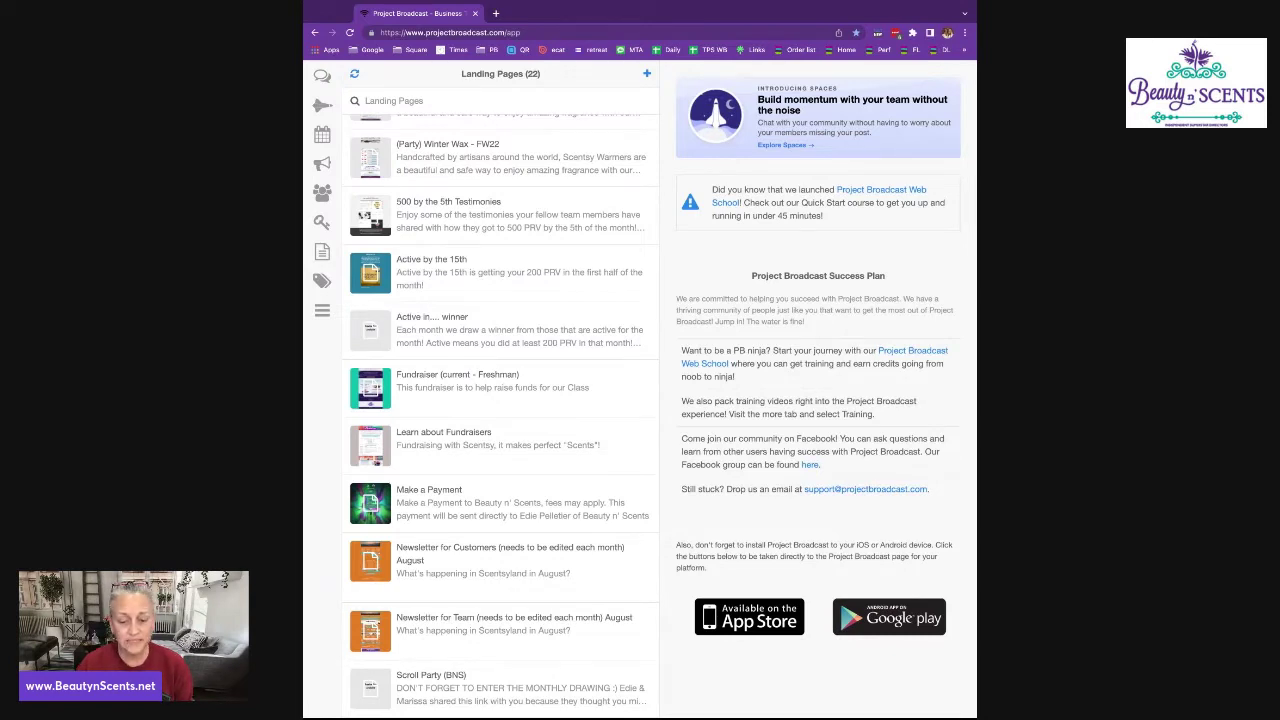
click(605, 622)
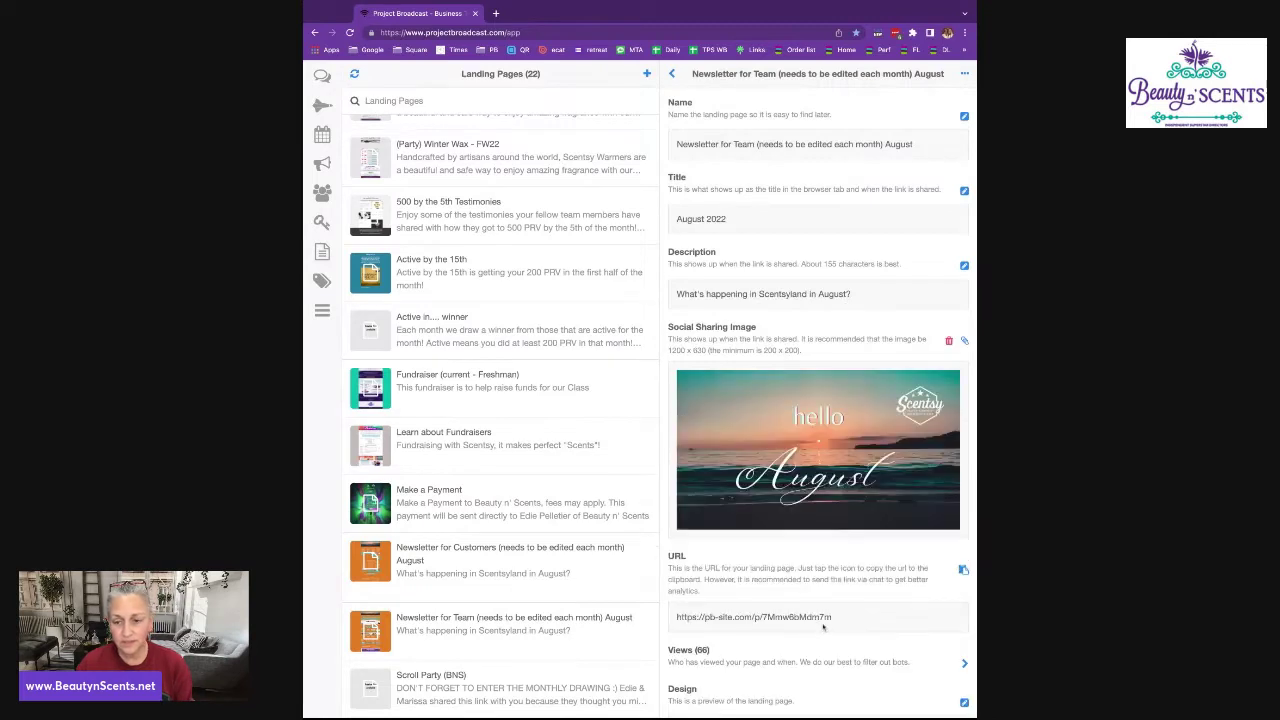
scroll(935, 619, down, 5)
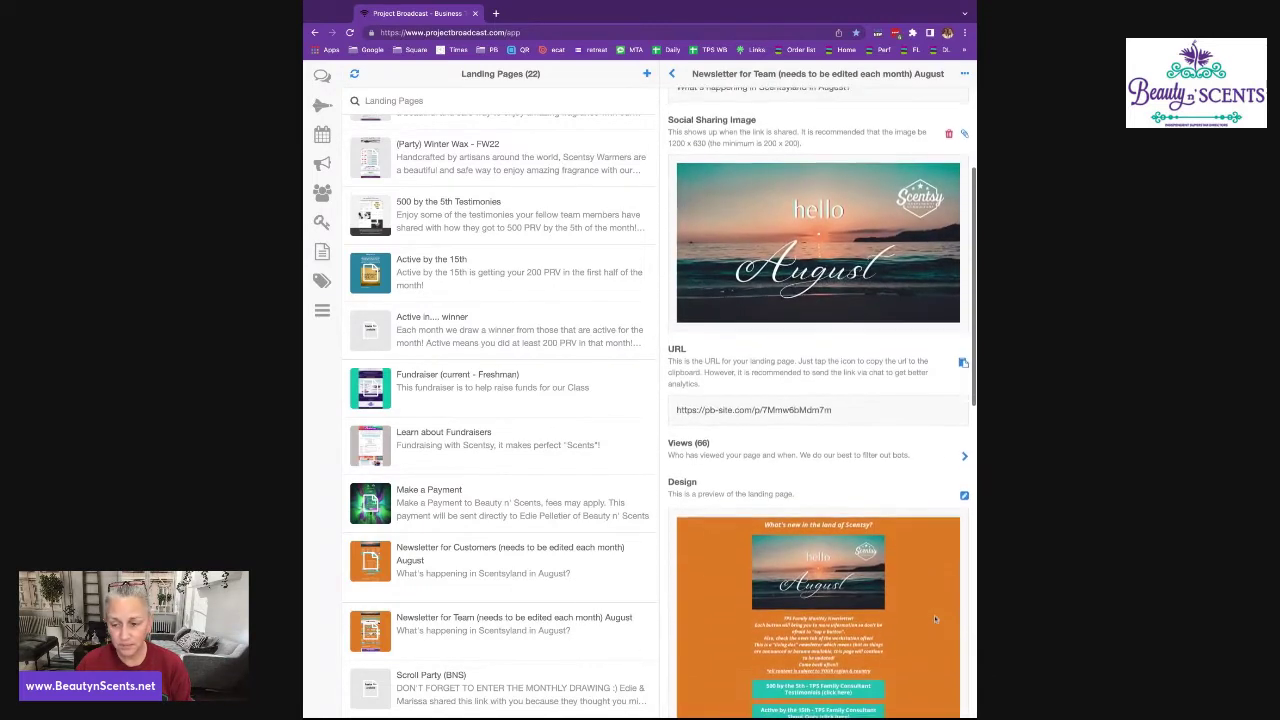
click(964, 473)
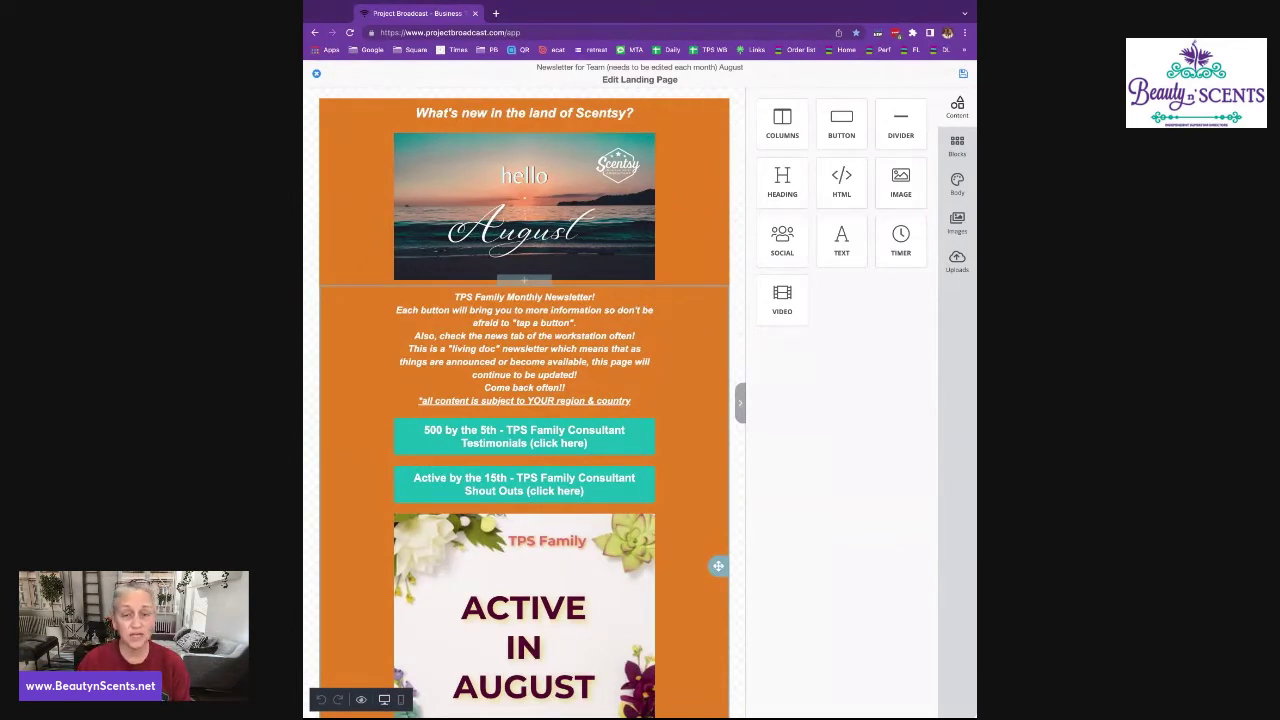
scroll(712, 480, down, 2)
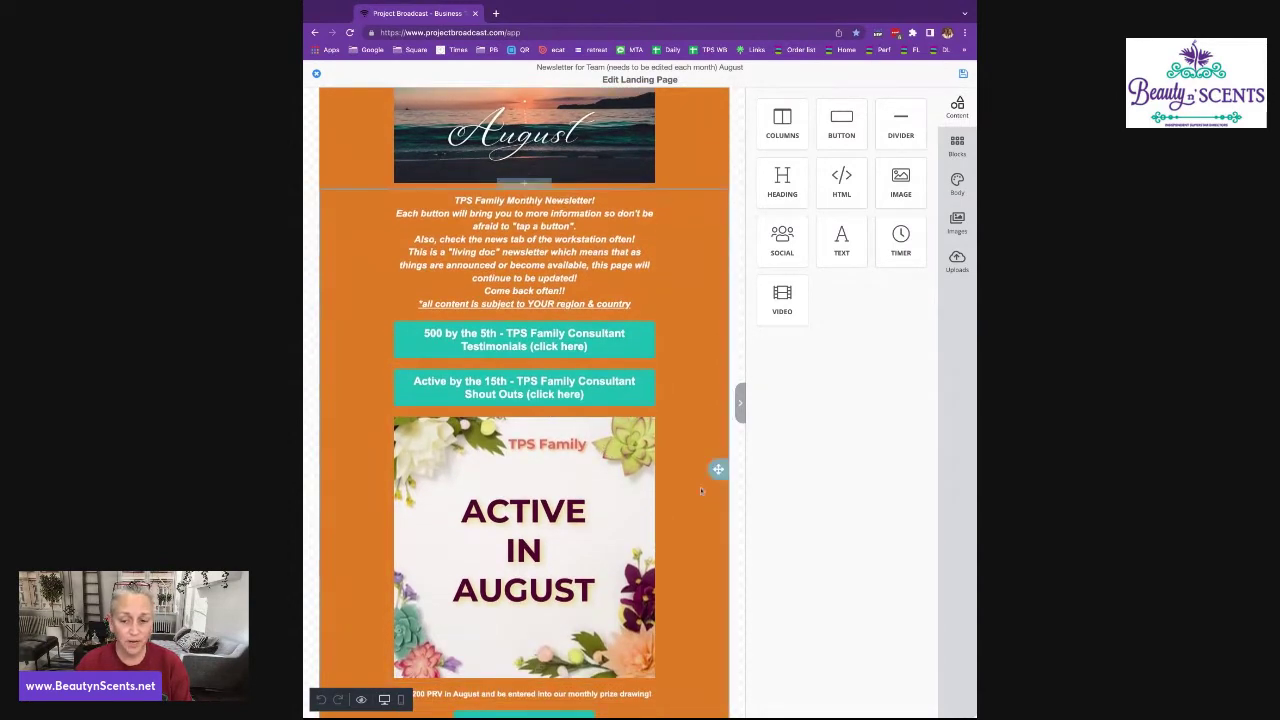
scroll(700, 487, down, 6)
scroll(700, 487, down, 3)
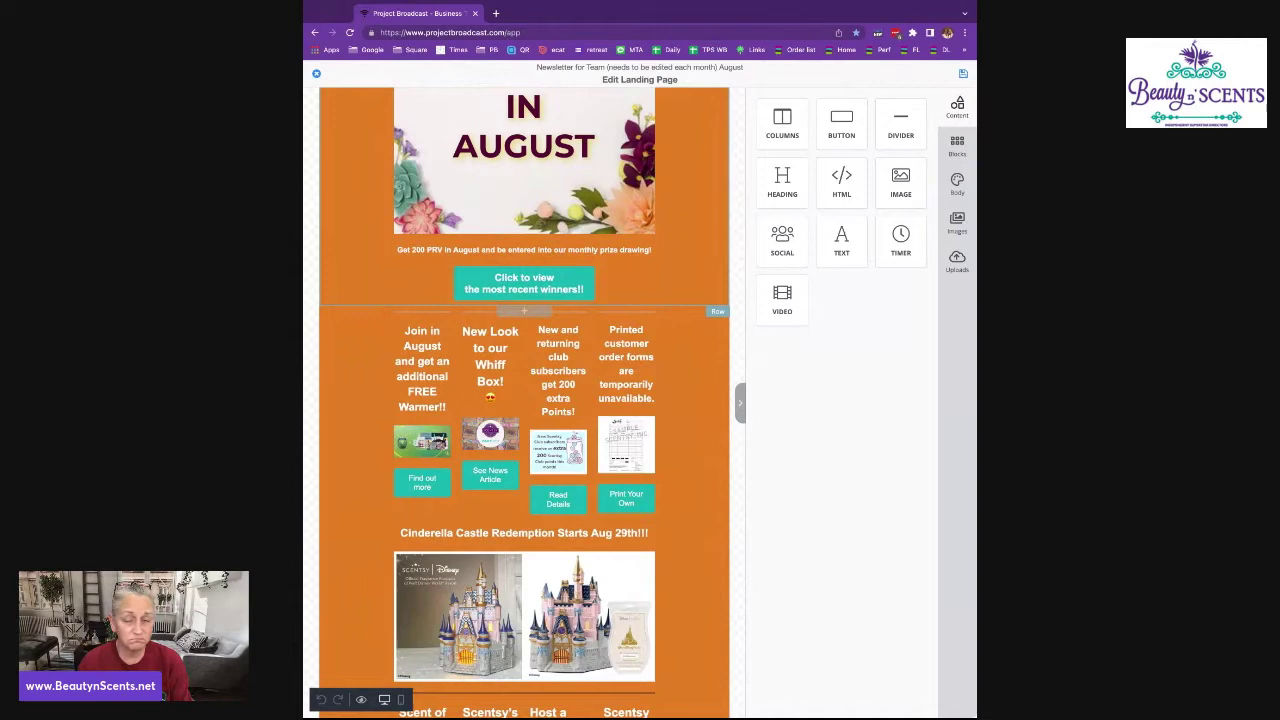
scroll(533, 400, down, 2)
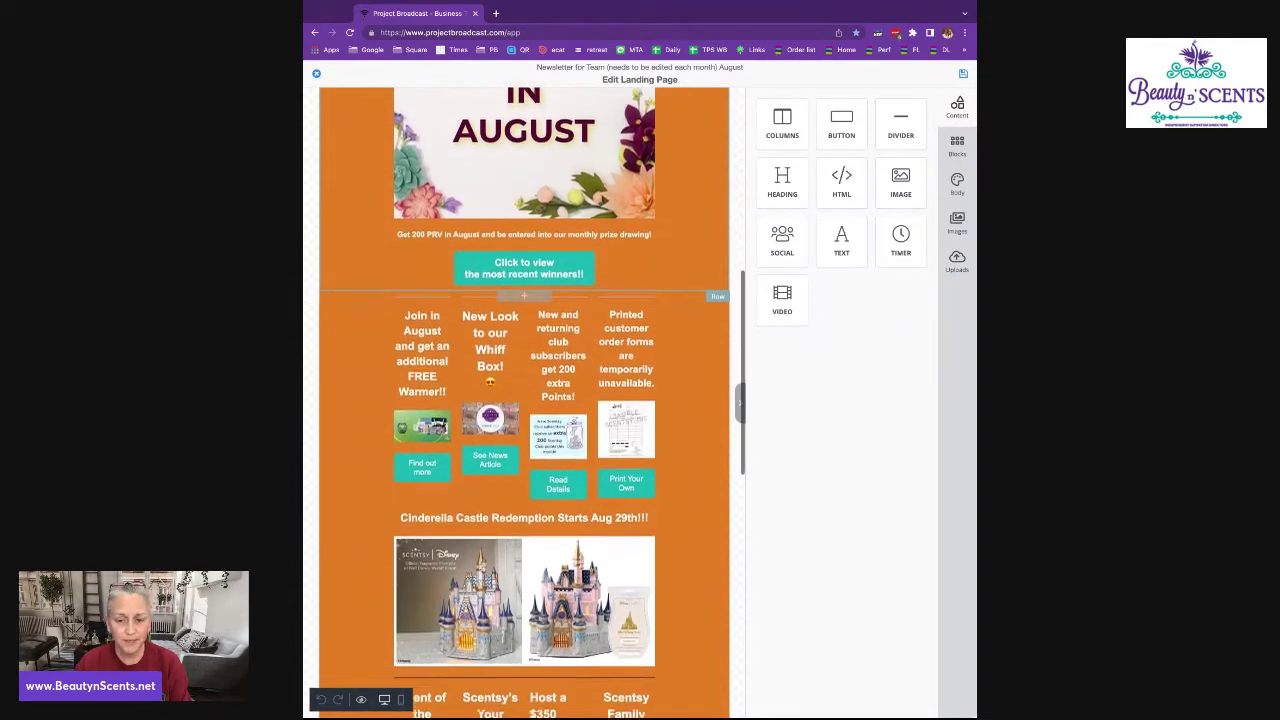
scroll(533, 400, down, 6)
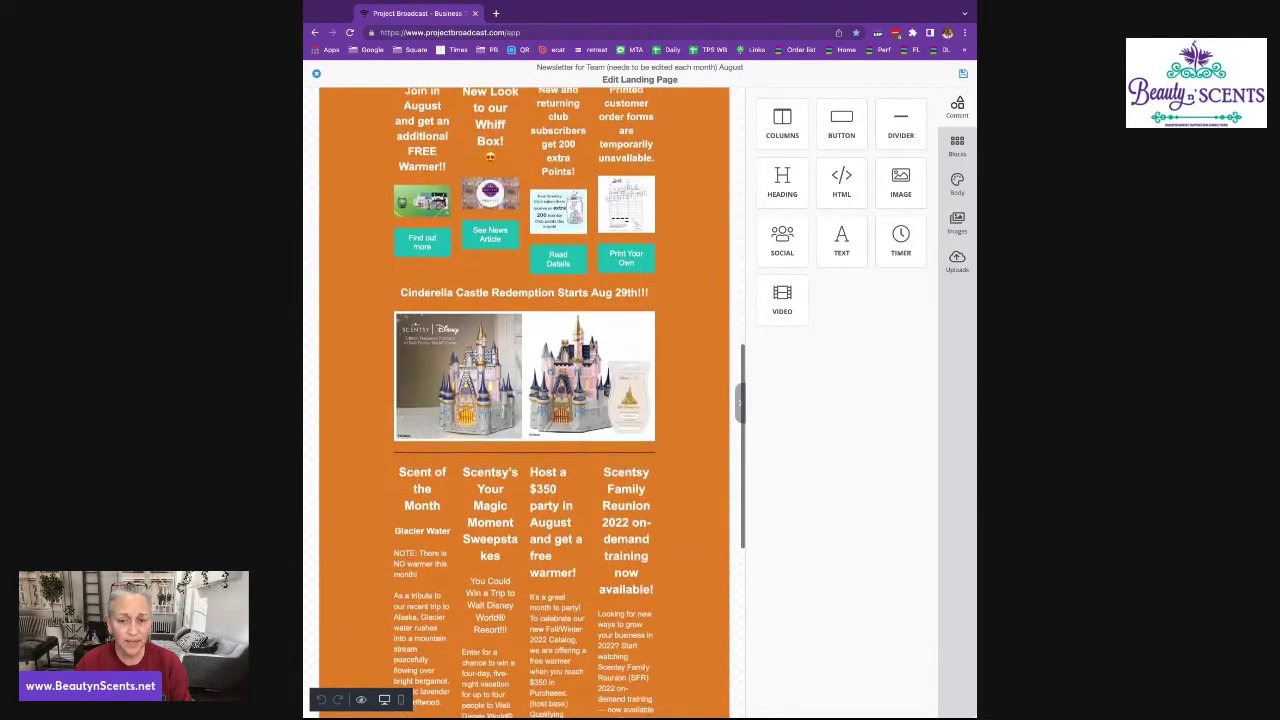
scroll(533, 400, down, 5)
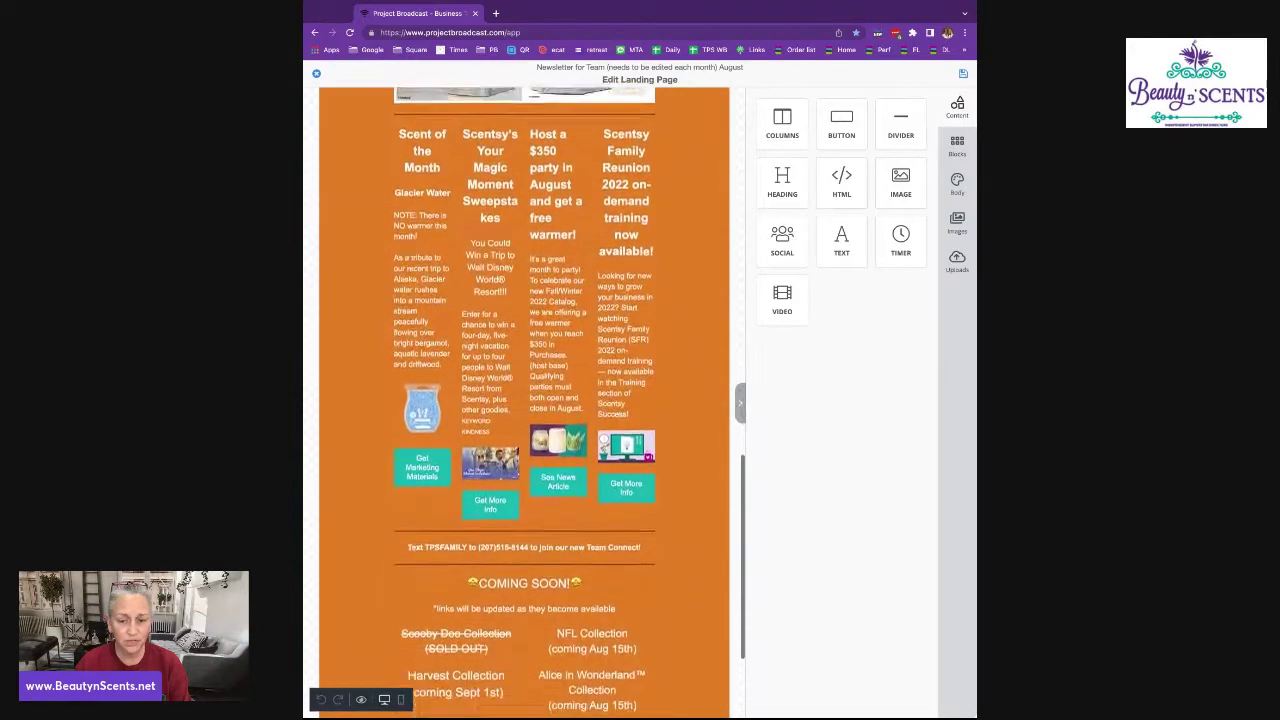
scroll(489, 374, down, 2)
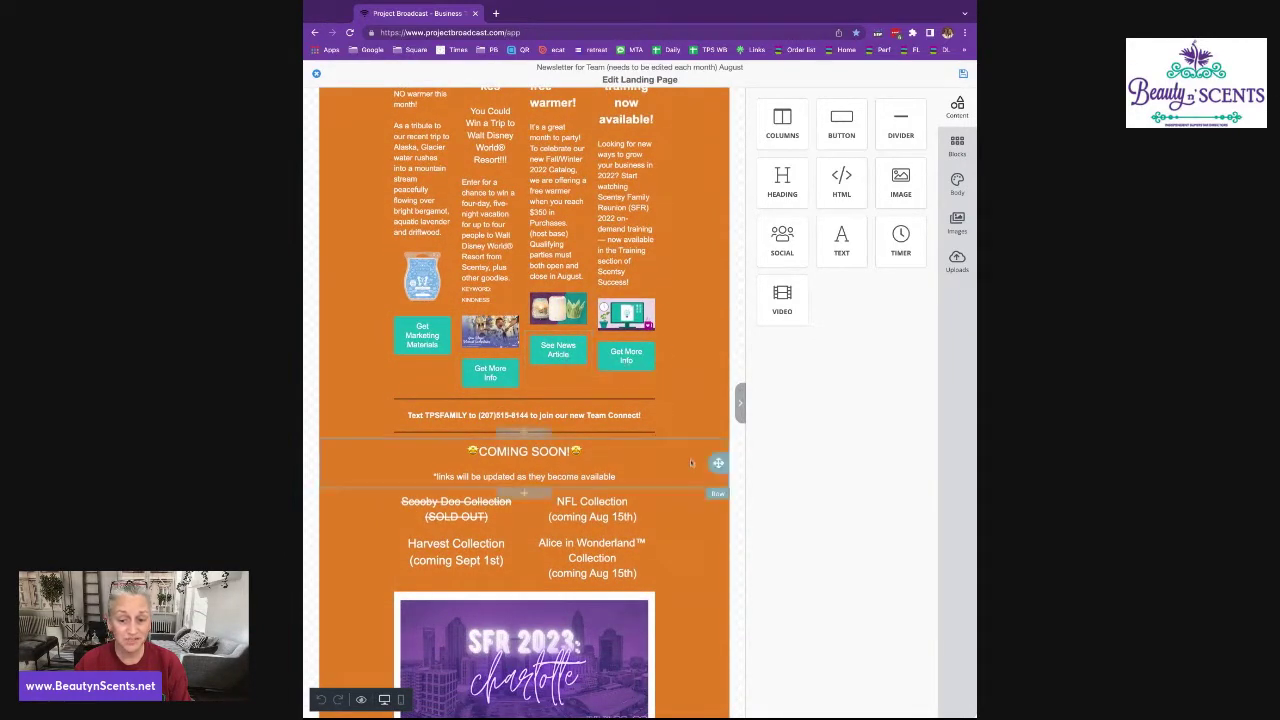
scroll(686, 484, down, 1)
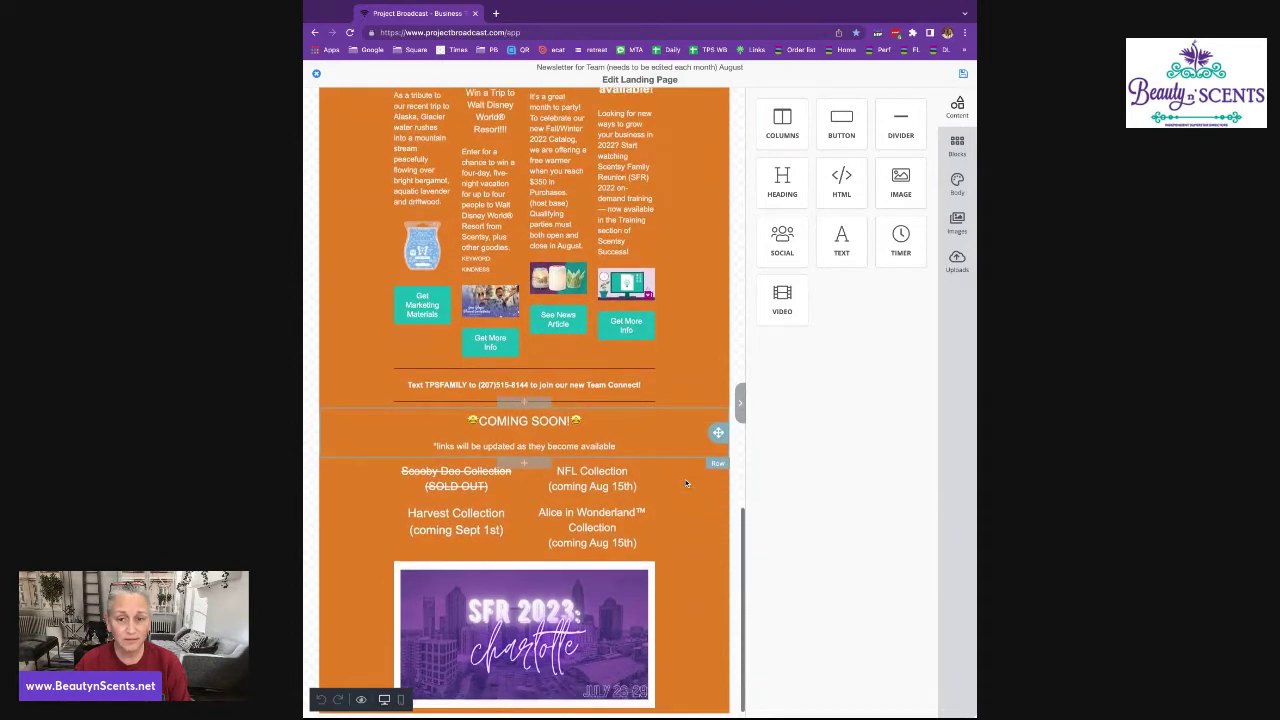
scroll(685, 479, up, 6)
scroll(685, 479, up, 15)
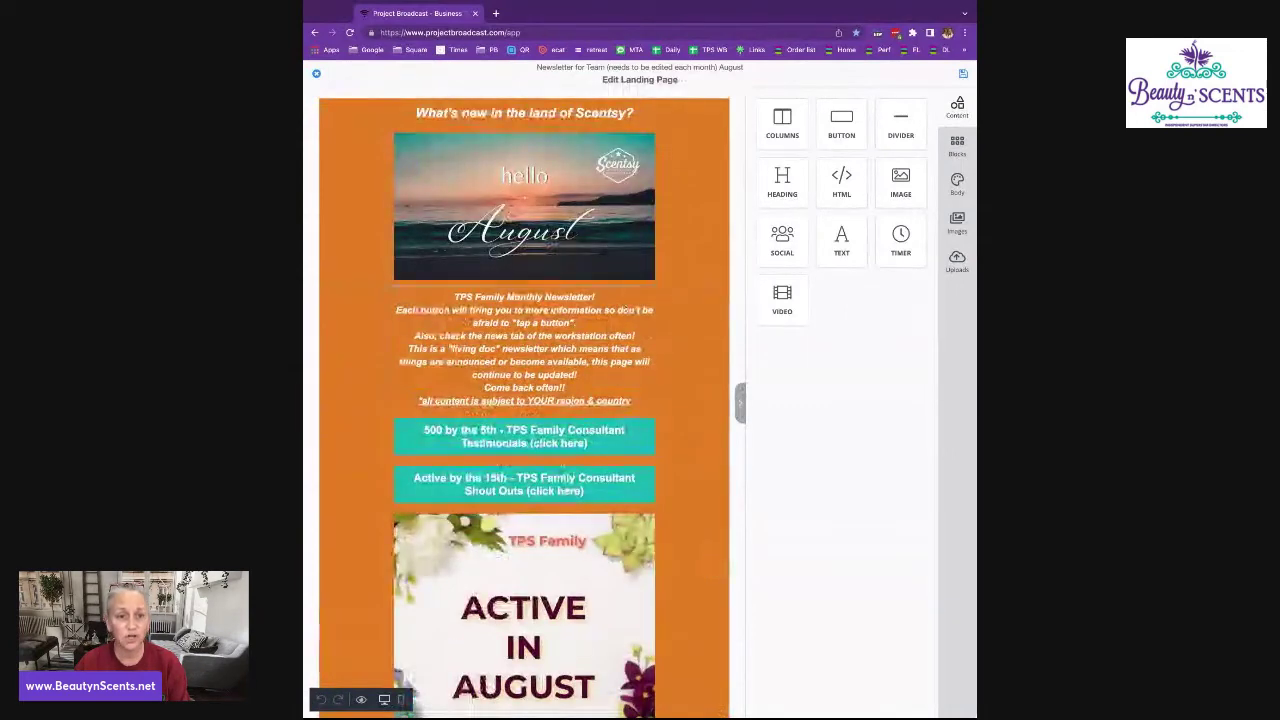
click(317, 75)
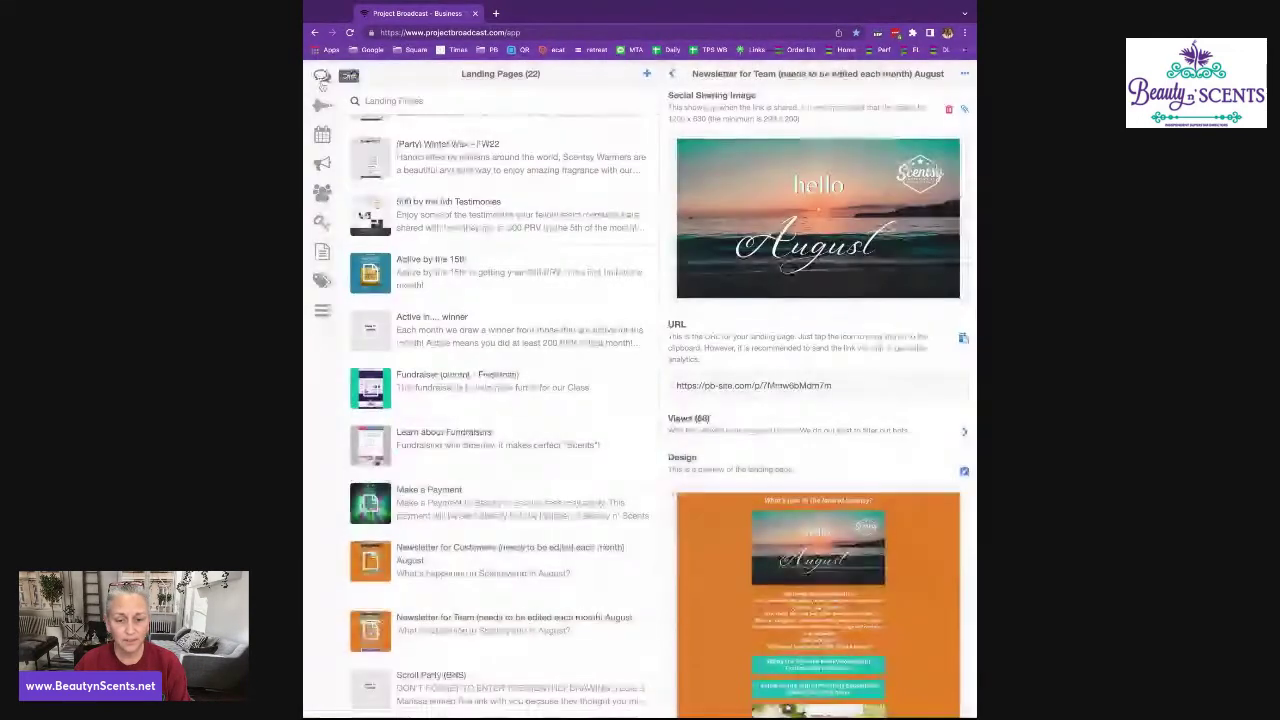
Edit the customers' August newsletter page and scroll past its 'hello August' banner and offers
click(488, 550)
click(964, 471)
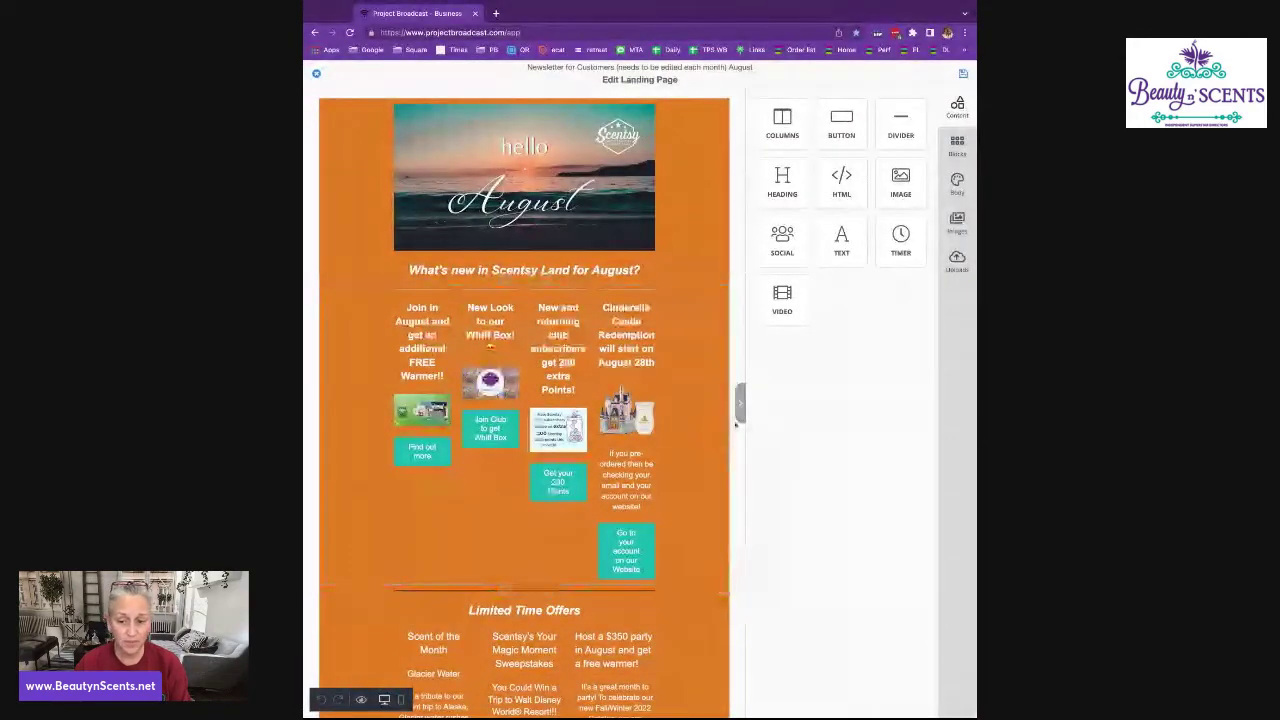
scroll(735, 424, down, 5)
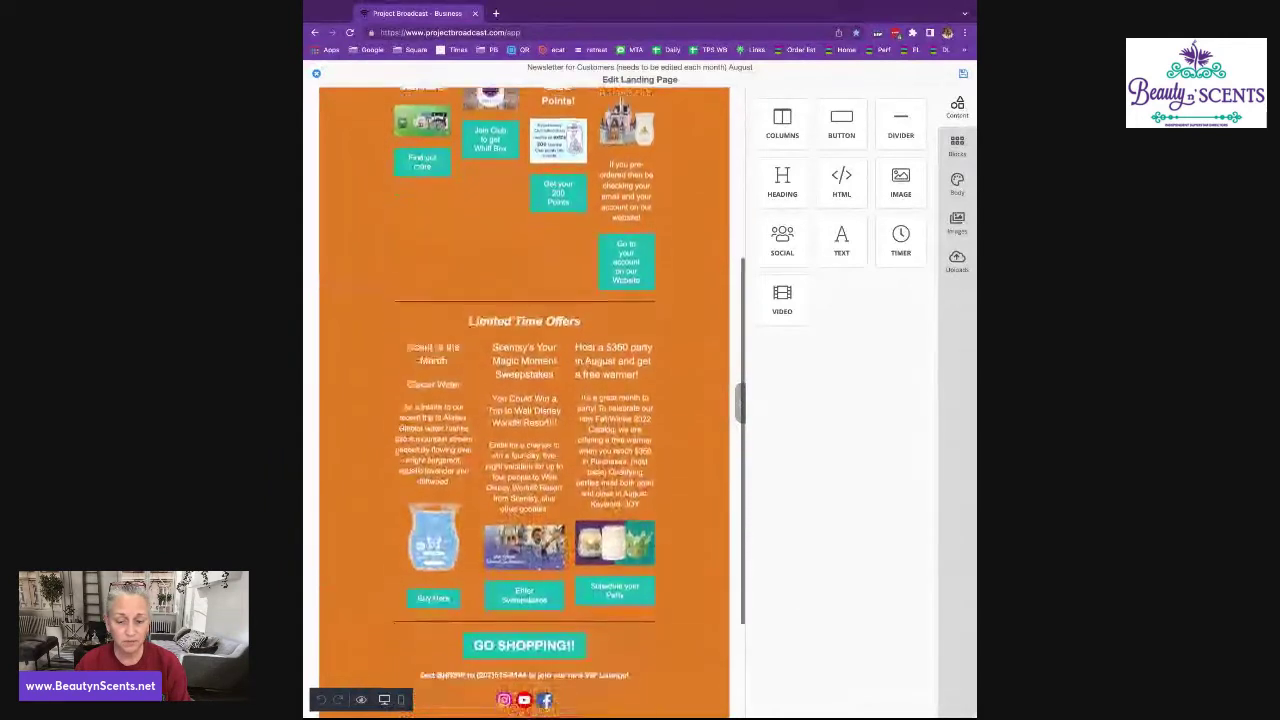
scroll(524, 400, down, 2)
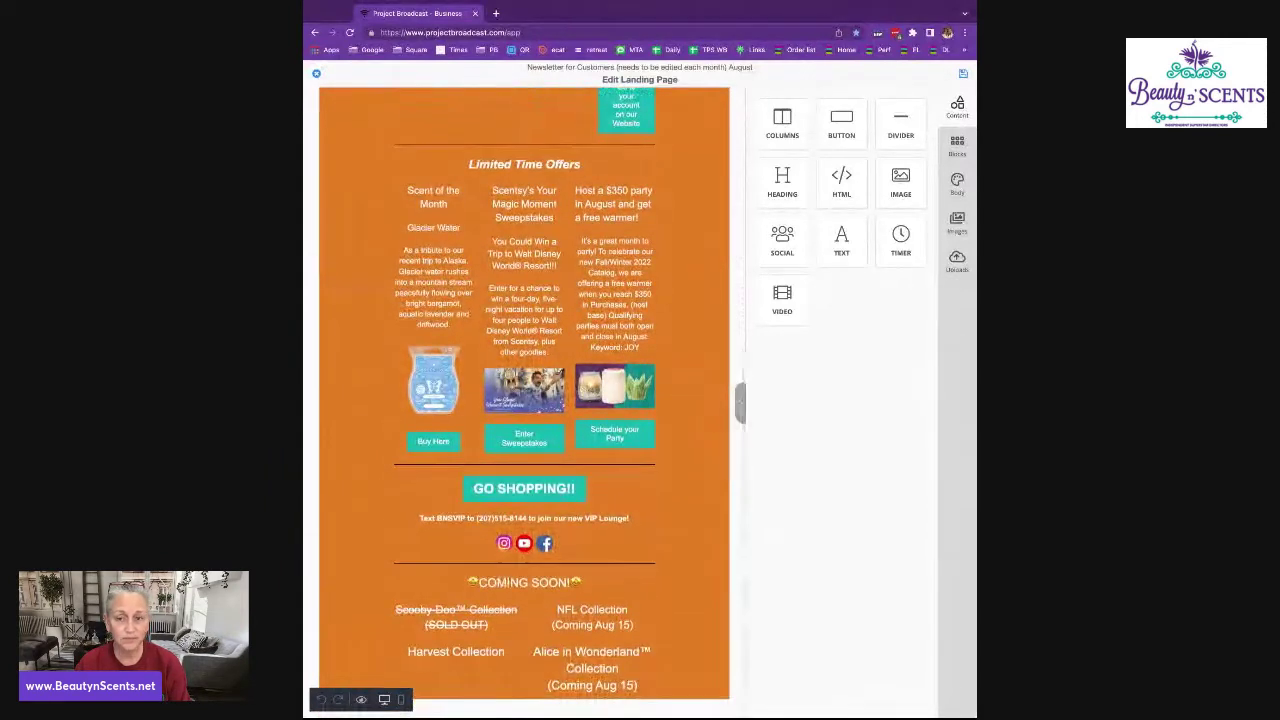
scroll(524, 400, up, 6)
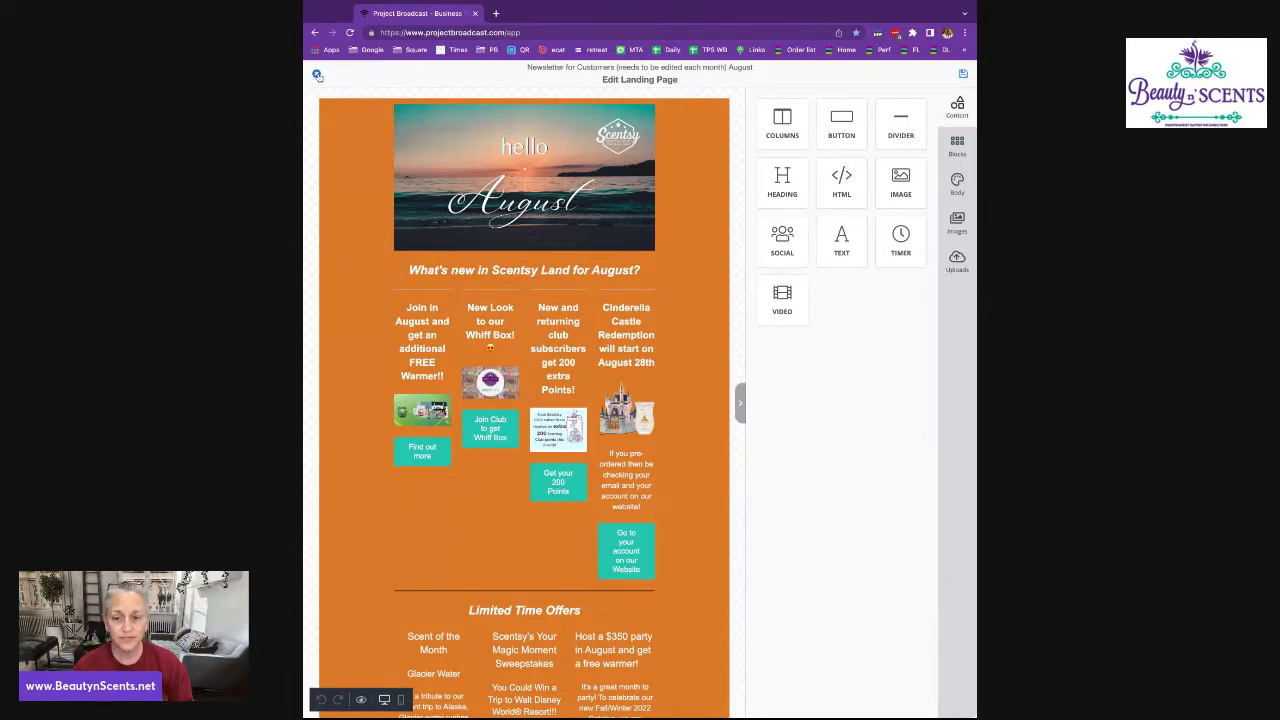
Close the editor, copy the page URL, and view the live August newsletter in a temporary tab
click(316, 73)
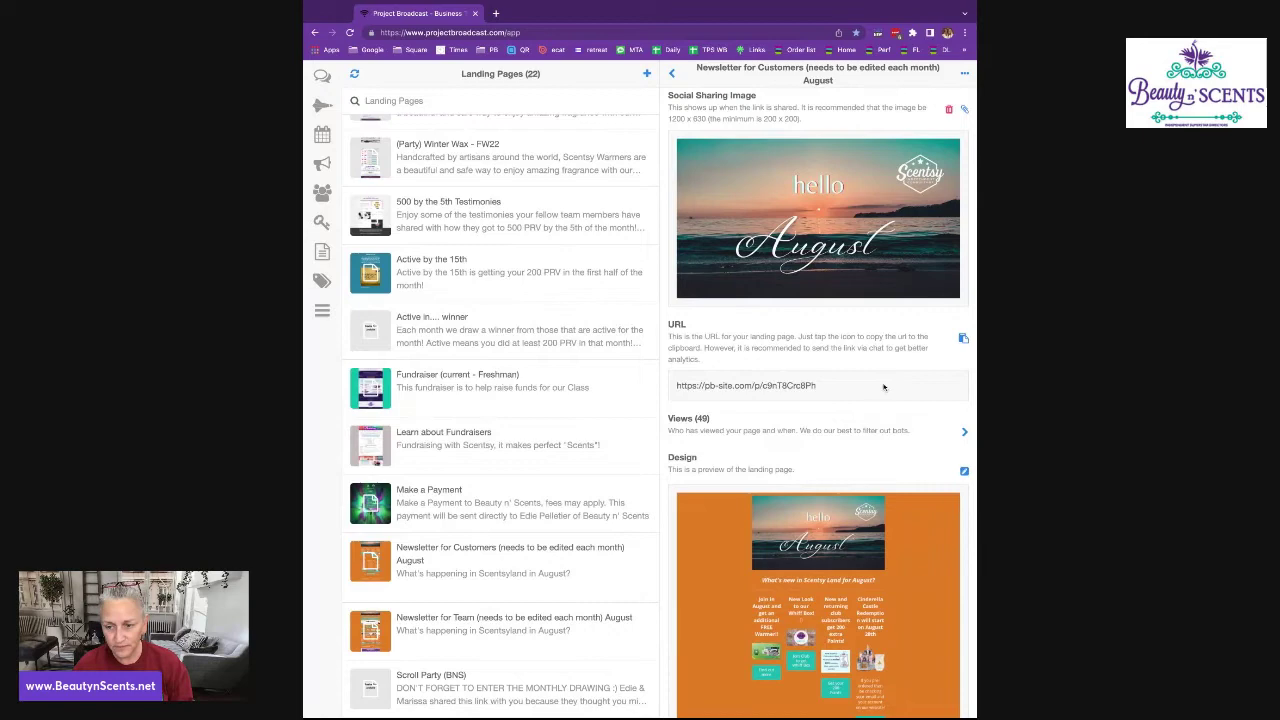
drag(883, 387, 862, 389)
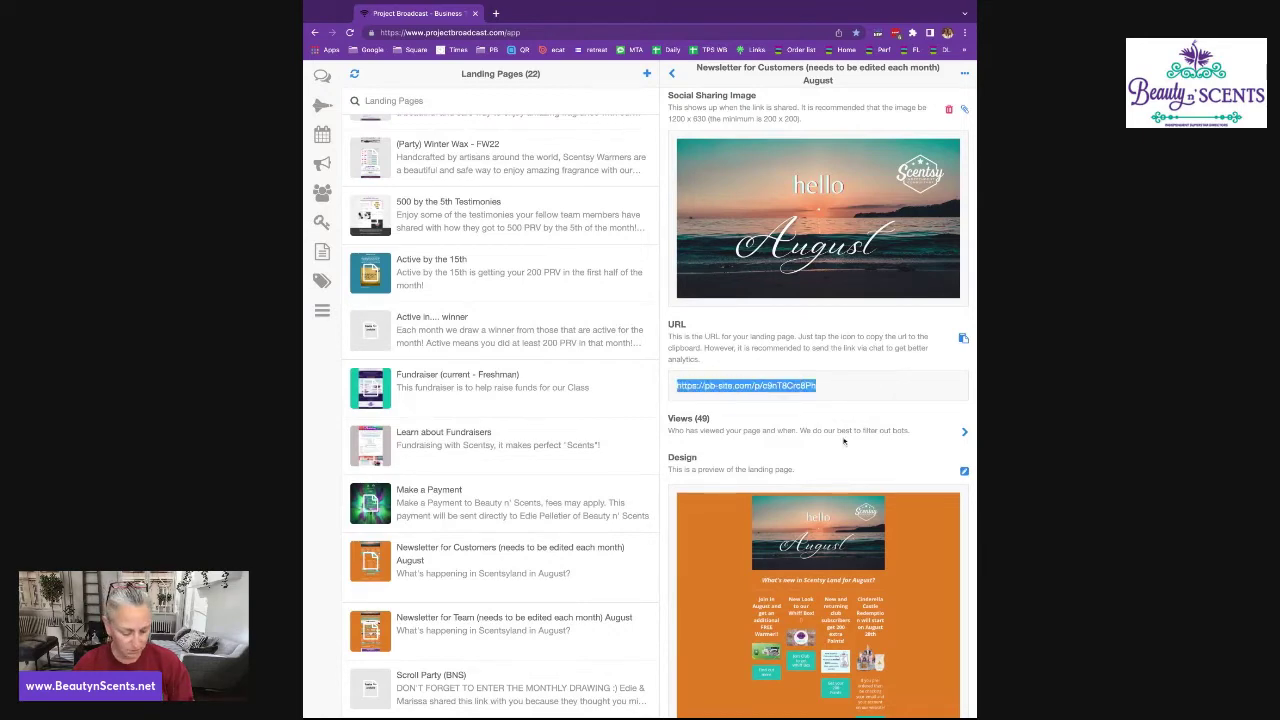
click(495, 13)
text(https://pb-site.com/p/c9nT8Cr8Ph)
key(Return)
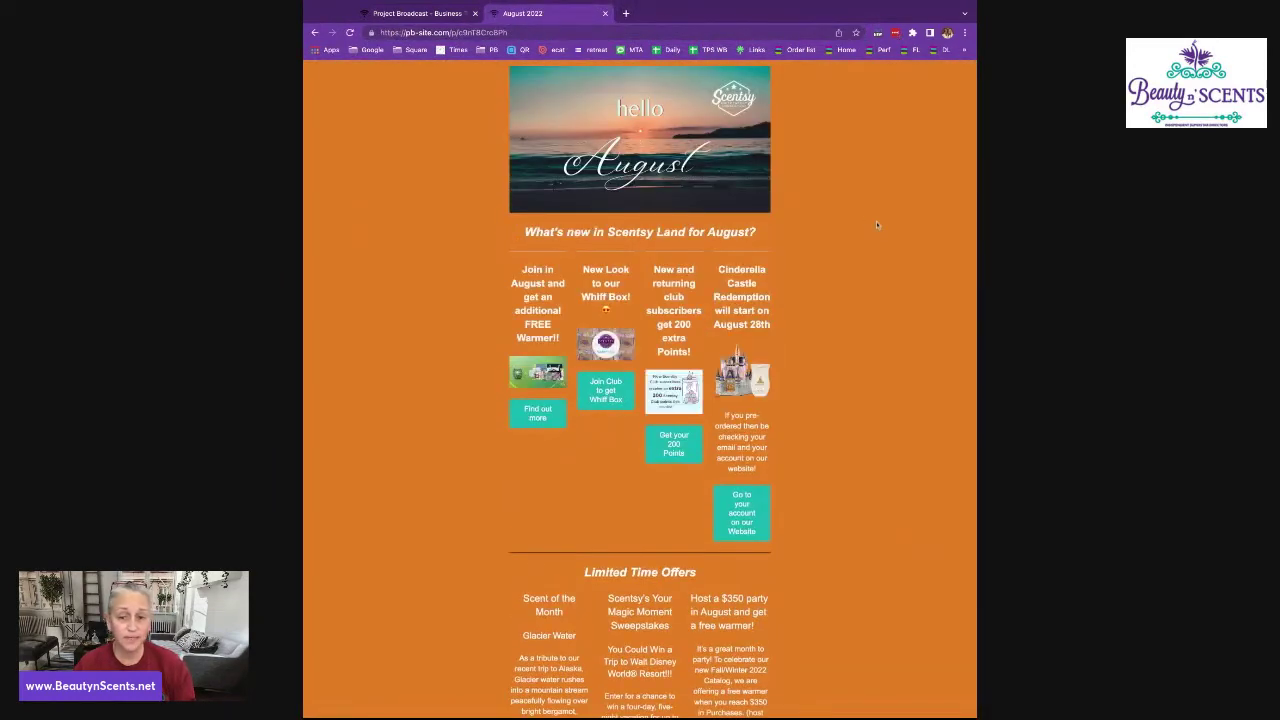
scroll(876, 221, down, 5)
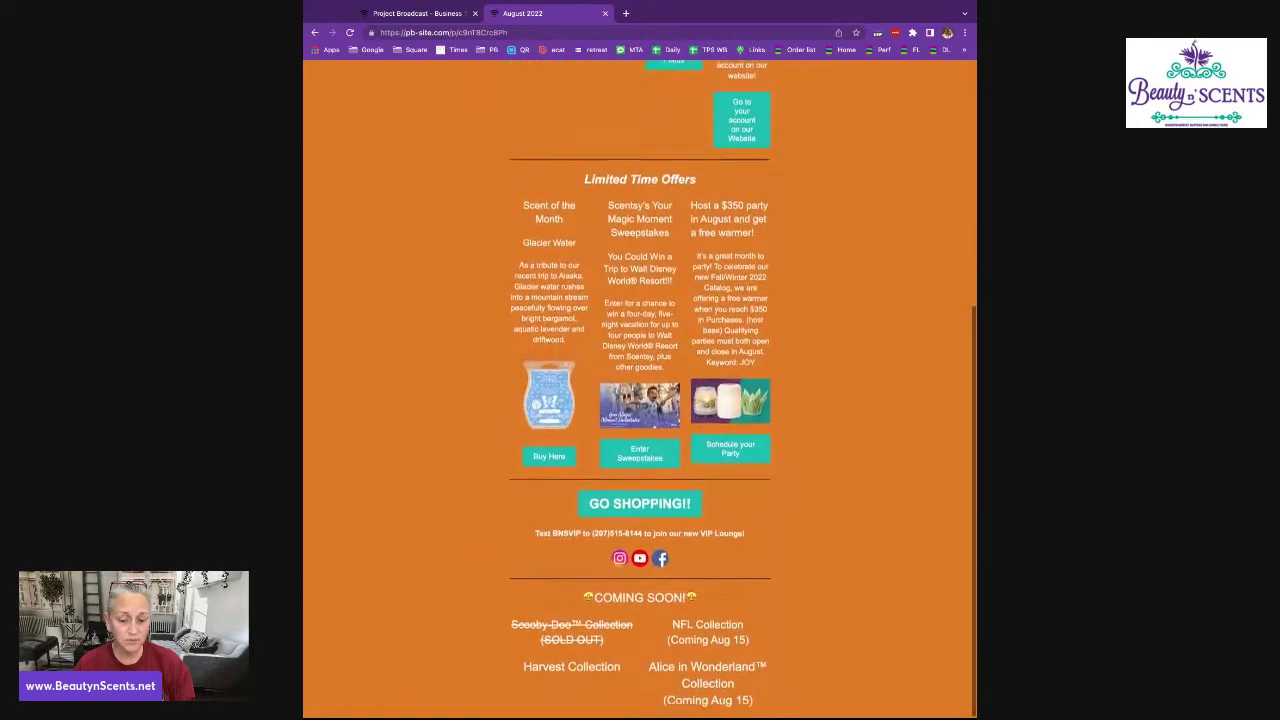
scroll(640, 390, up, 5)
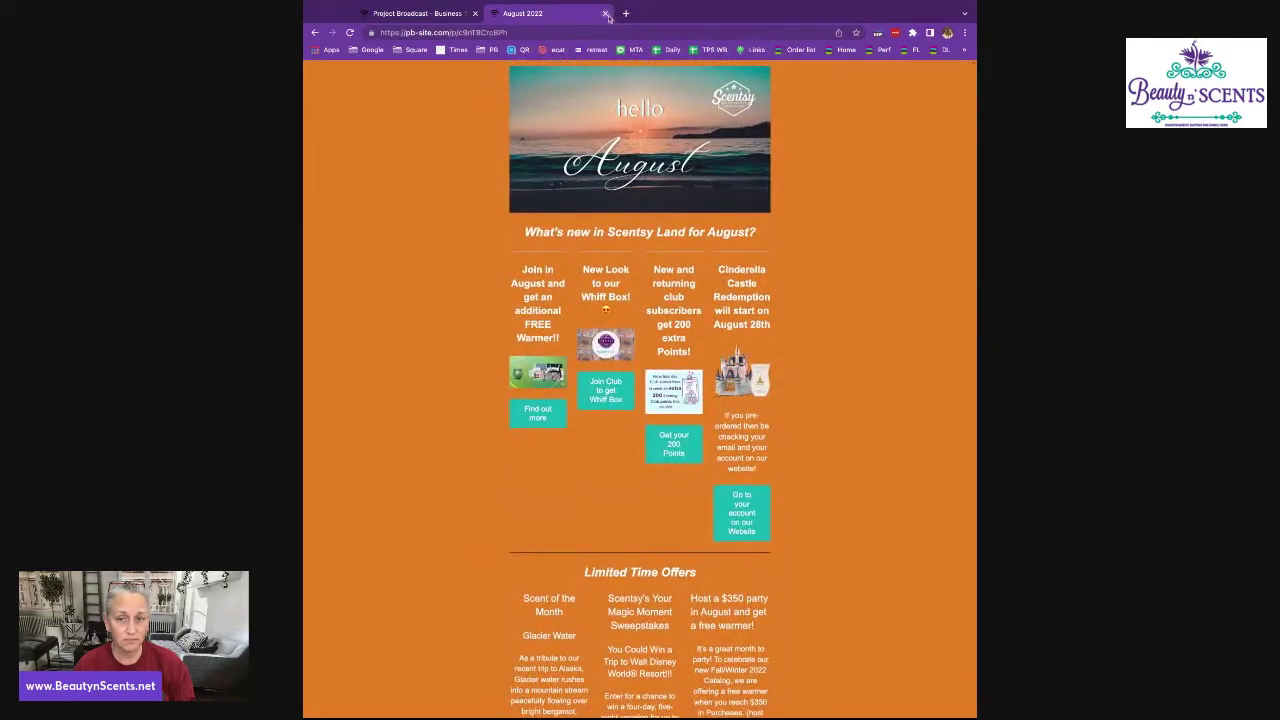
click(604, 13)
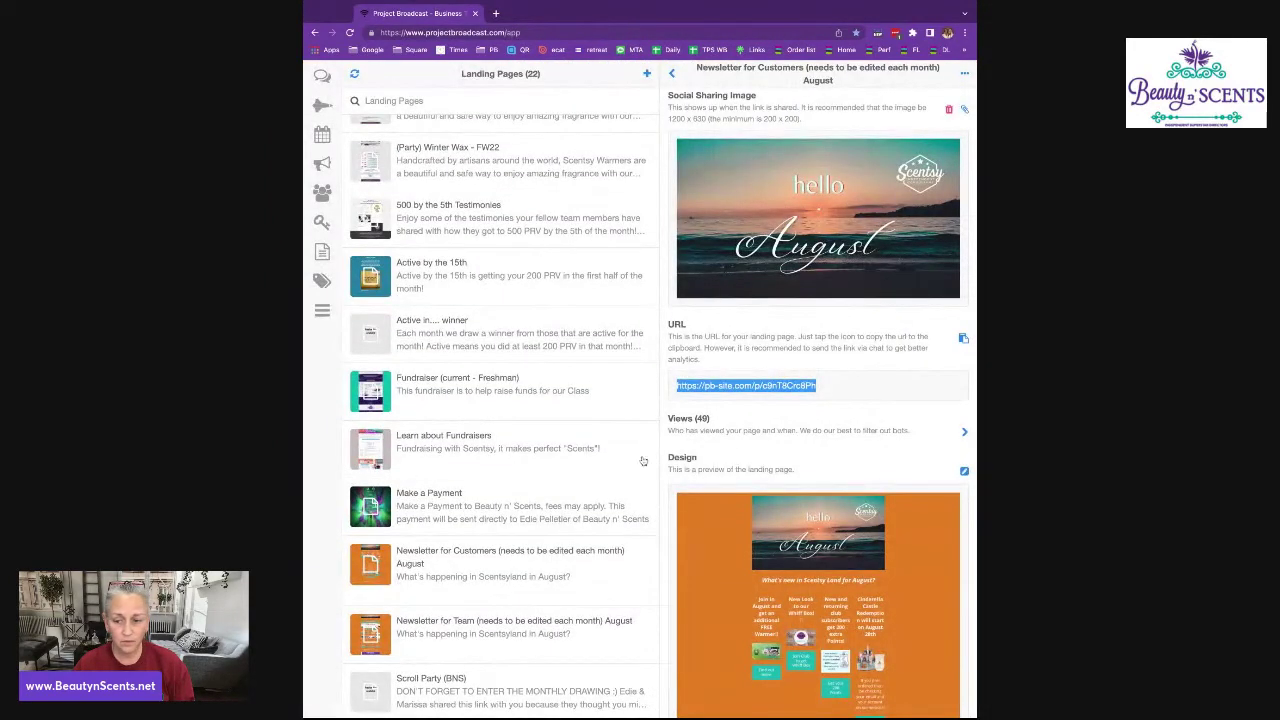
Preview the August newsletter page at mobile width in the editor and scroll through it
click(964, 470)
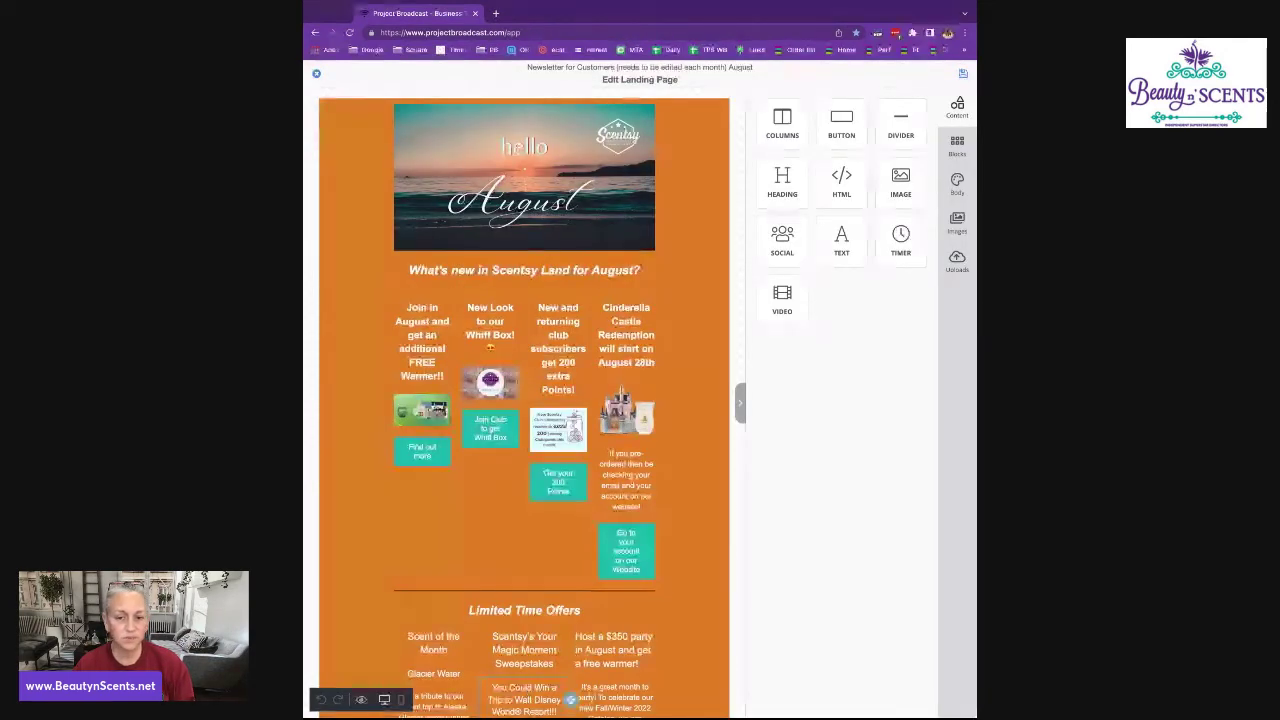
click(400, 699)
scroll(683, 569, down, 10)
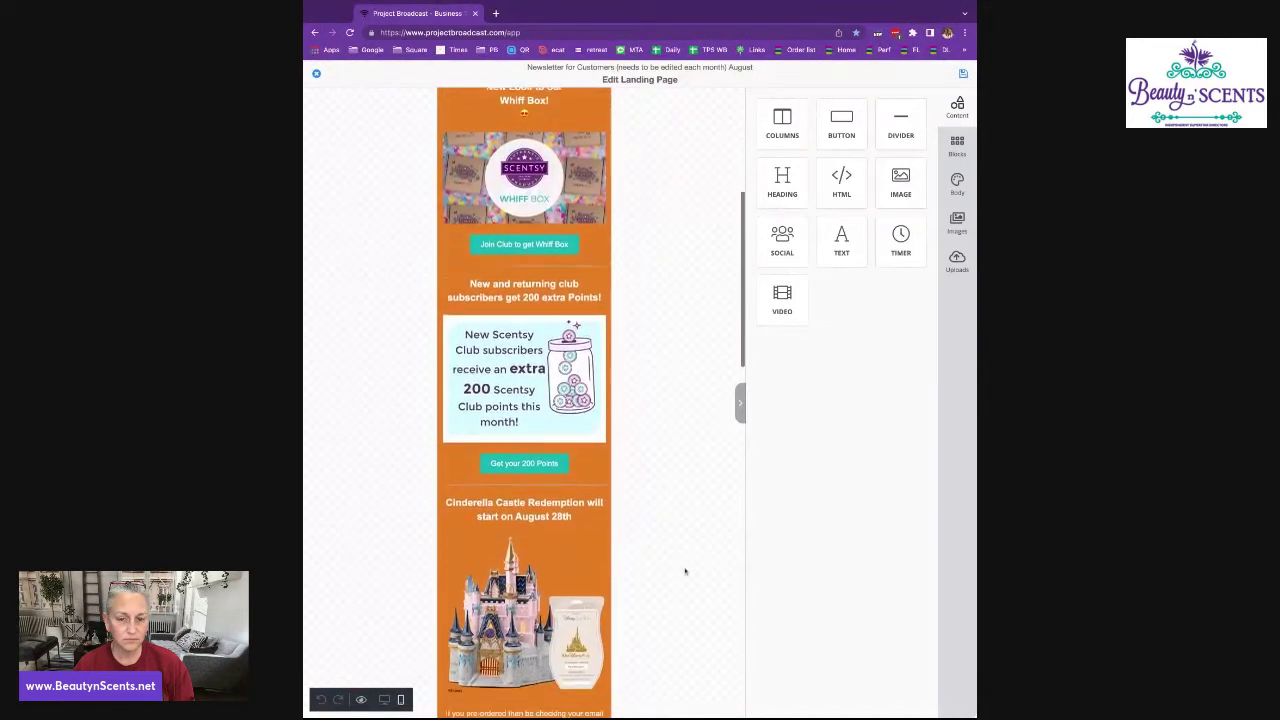
scroll(524, 400, down, 8)
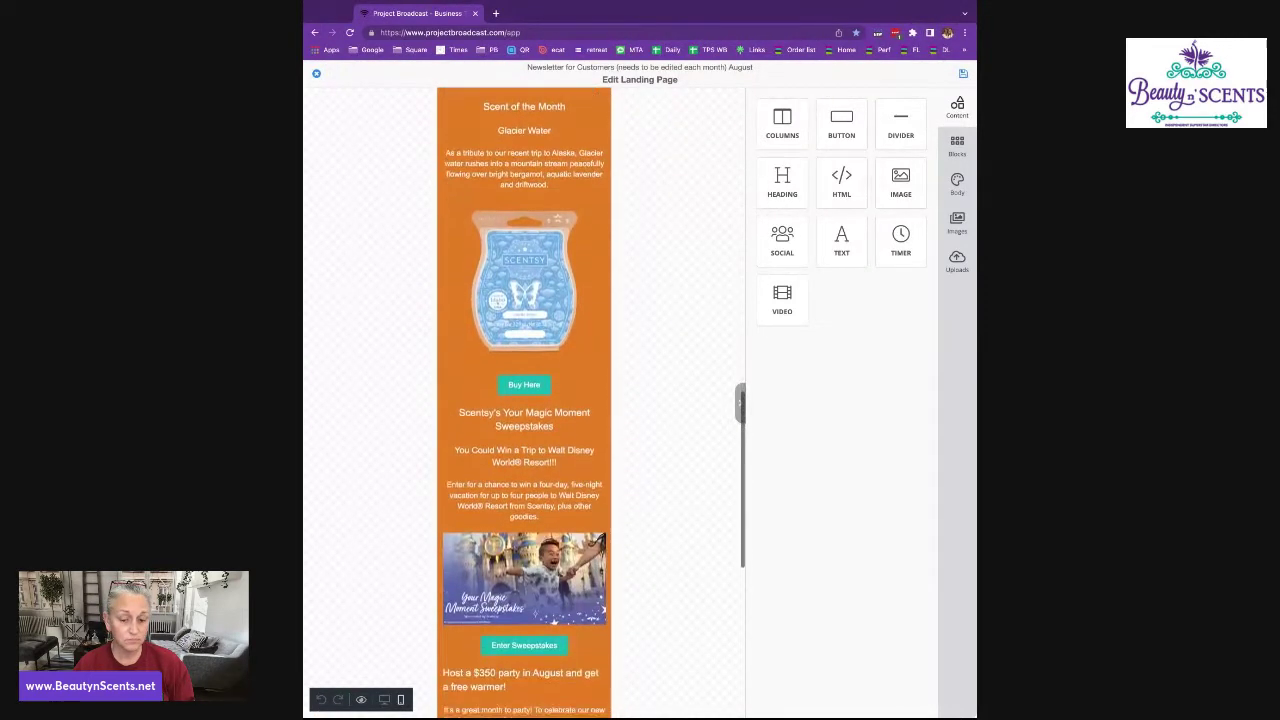
scroll(524, 400, down, 2)
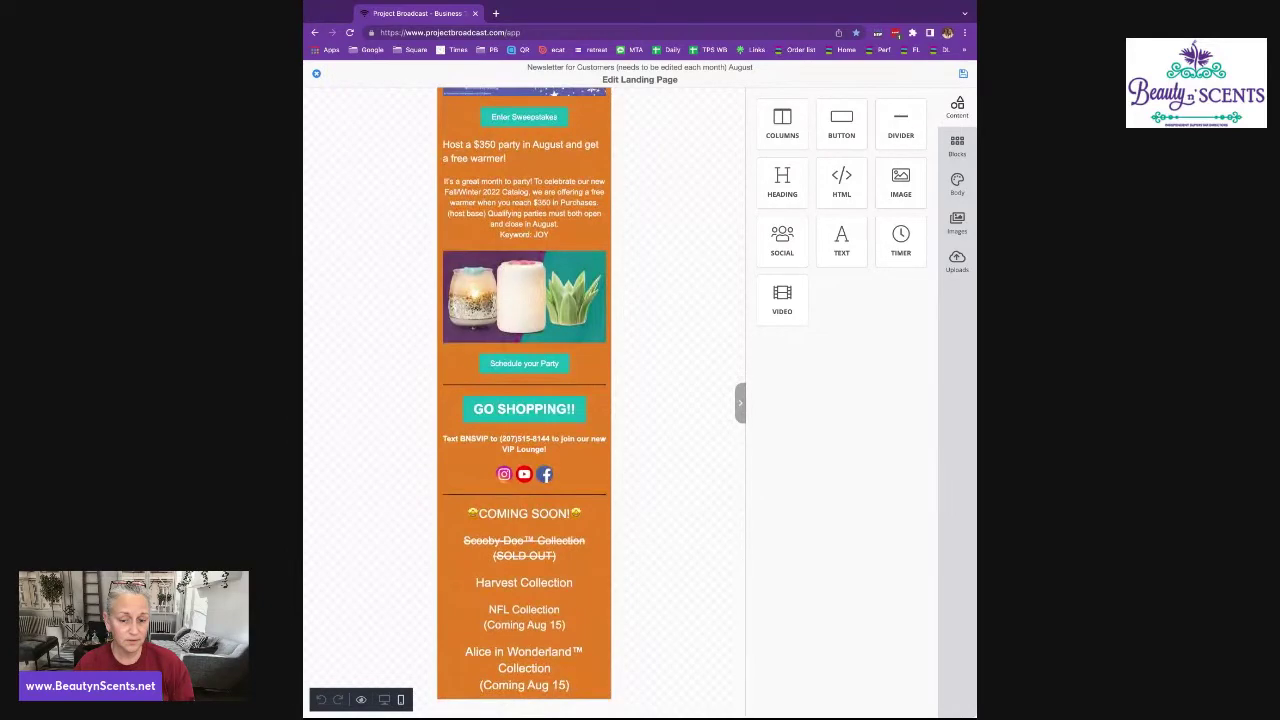
scroll(524, 400, up, 10)
scroll(524, 400, up, 5)
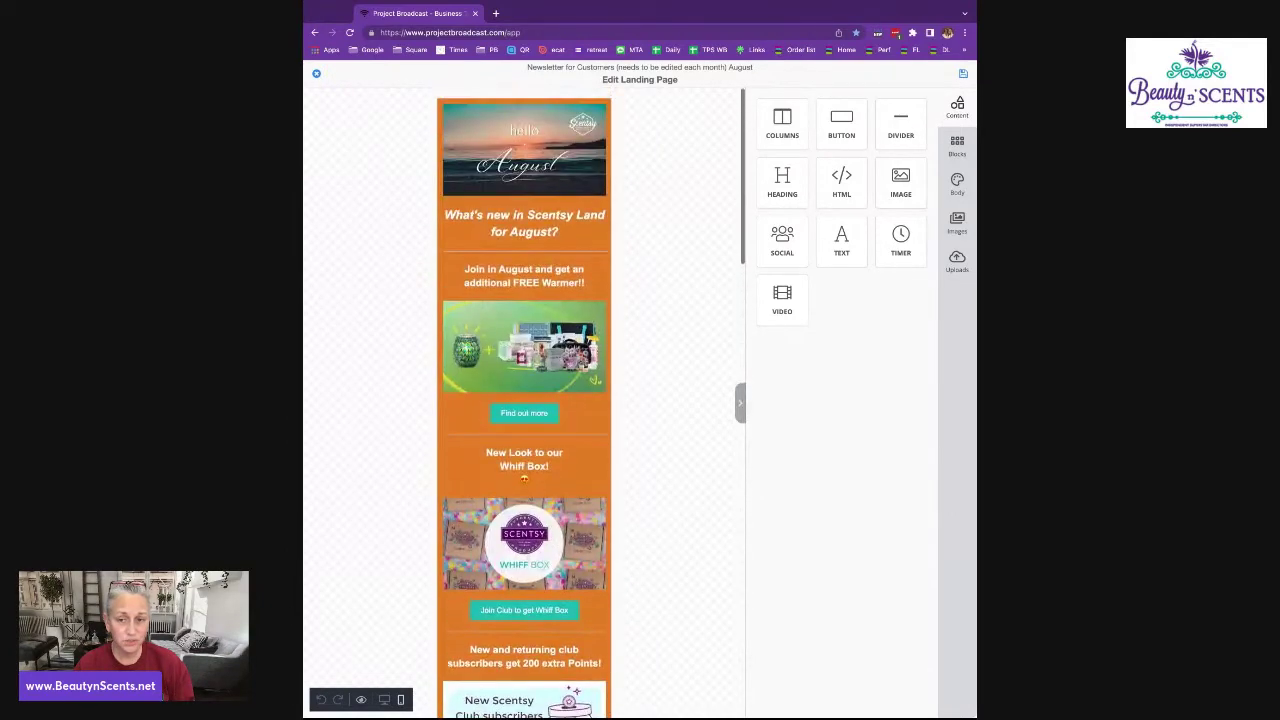
Close the editor and display the Make a Payment landing page's details
click(316, 74)
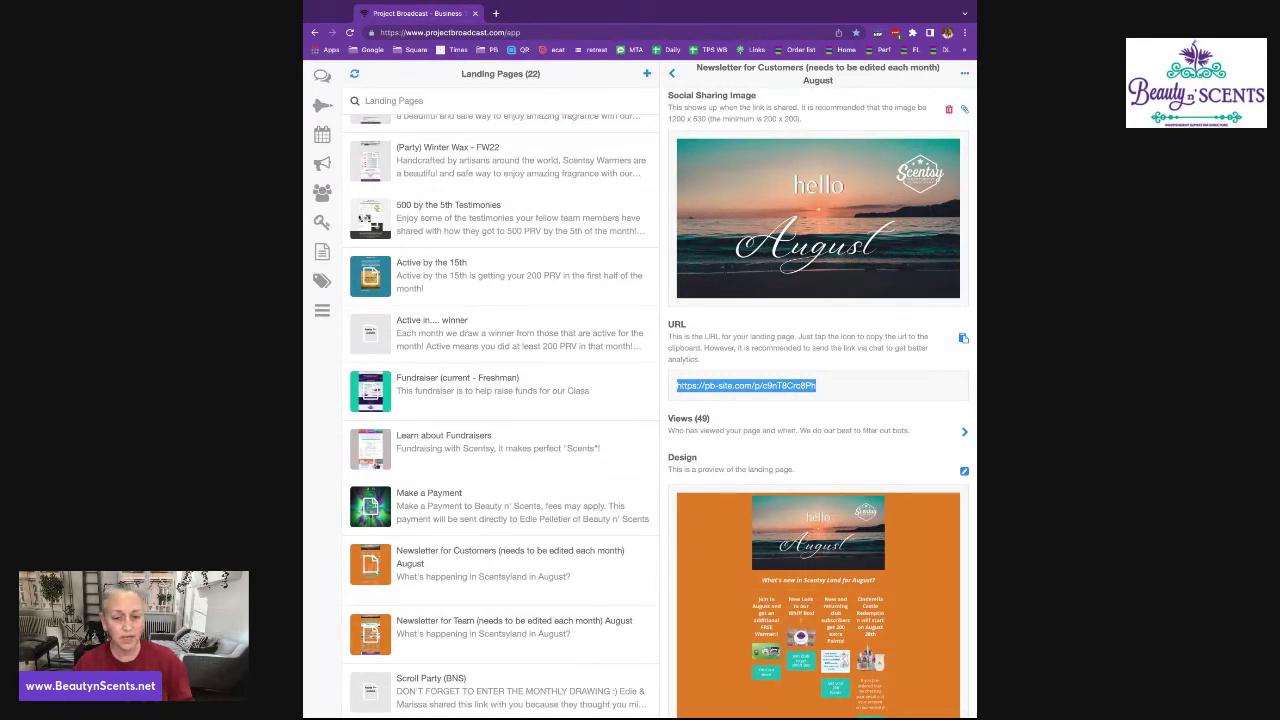
click(440, 451)
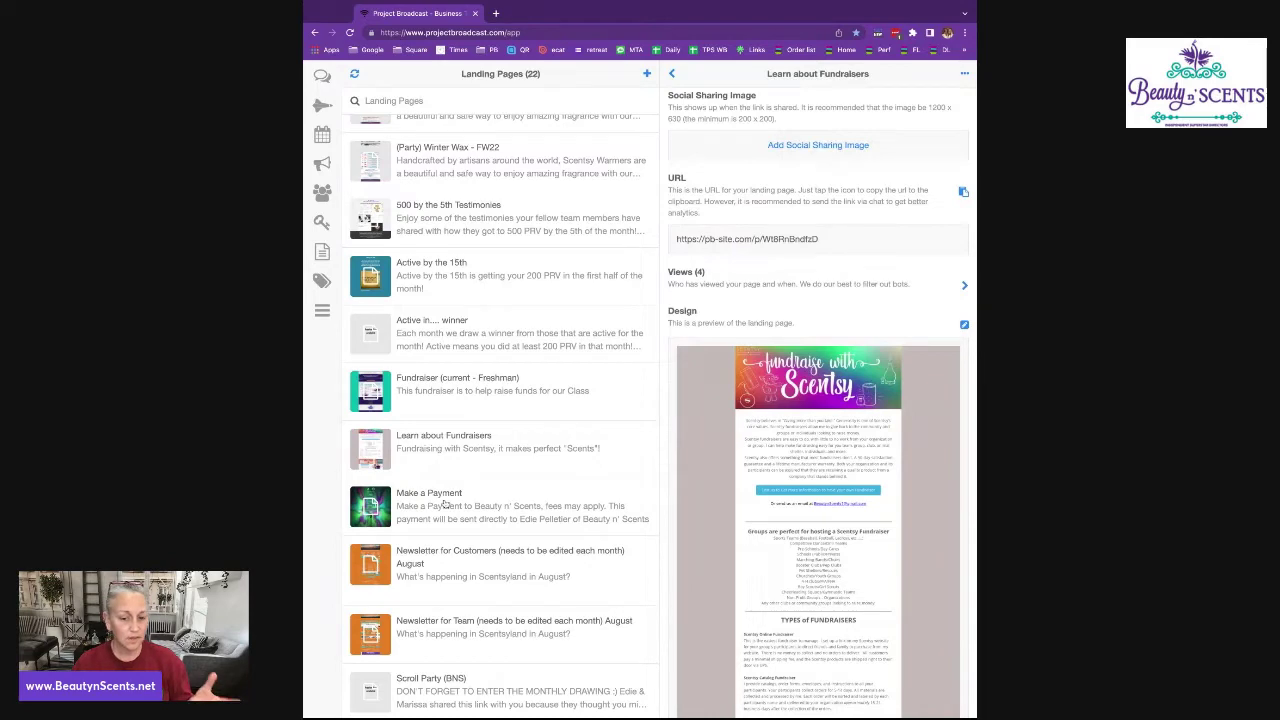
click(445, 496)
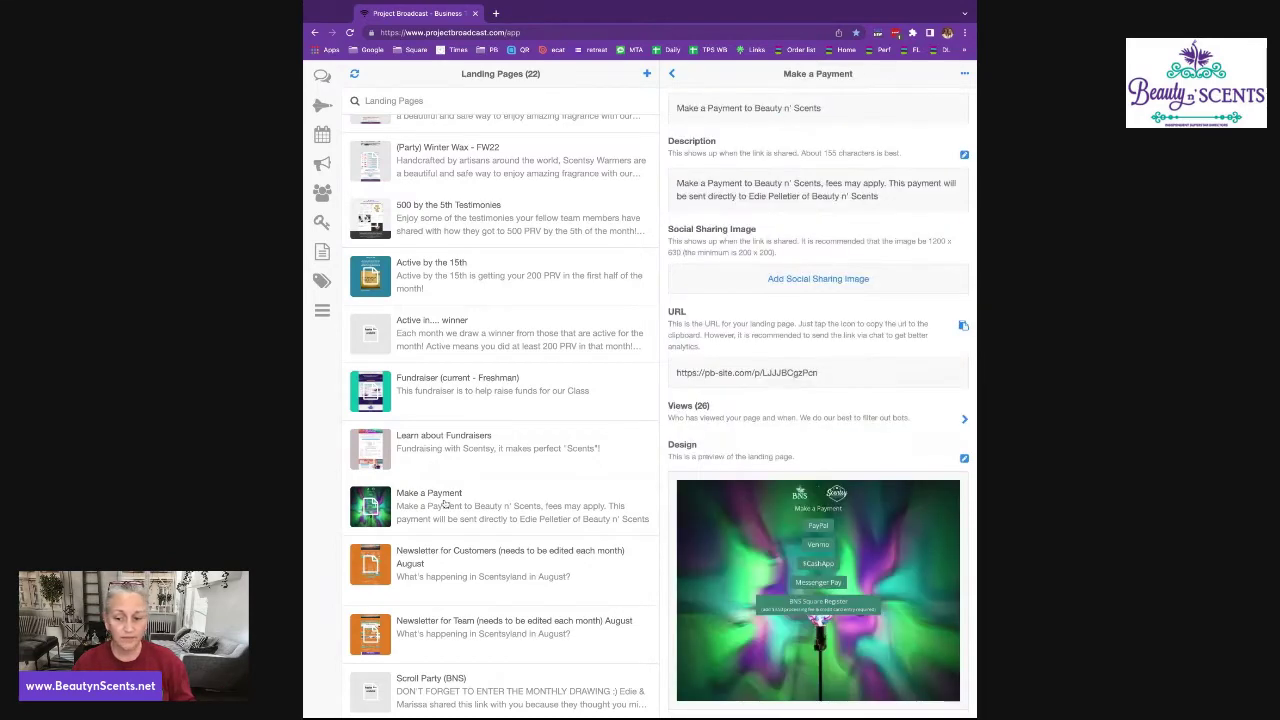
View the Make a Payment page at mobile width in the editor, then close it
click(964, 459)
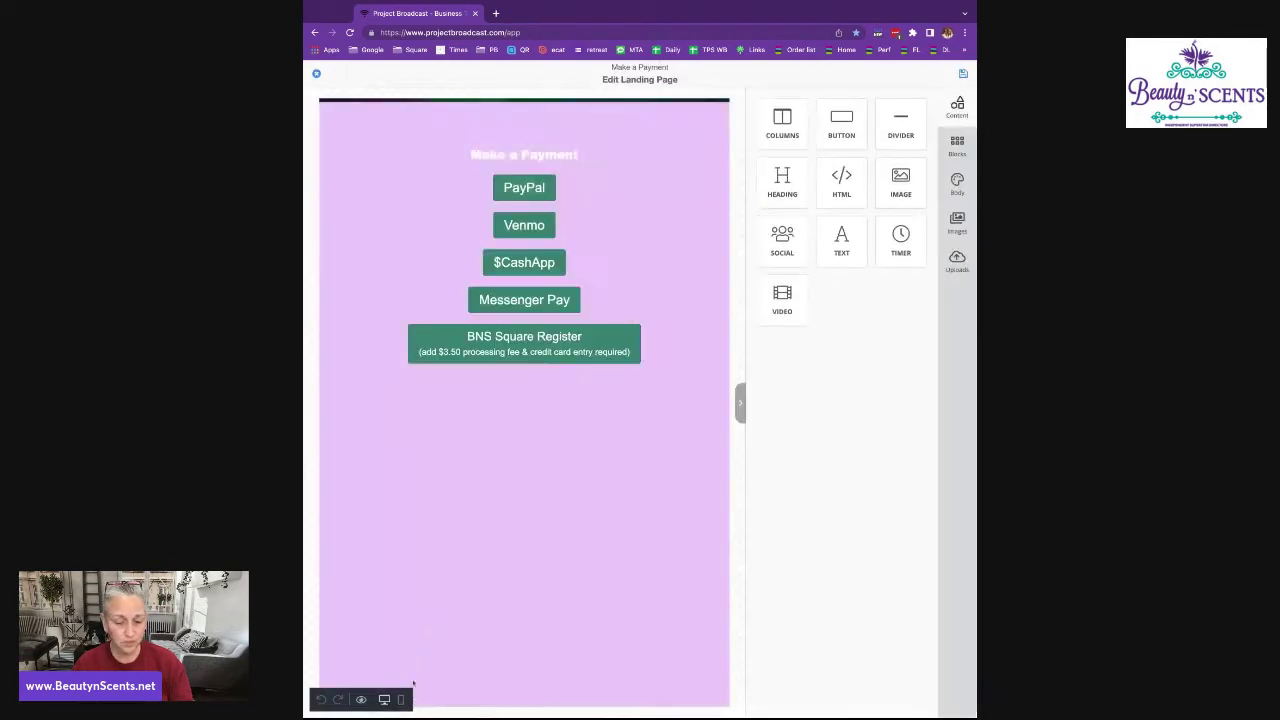
click(400, 699)
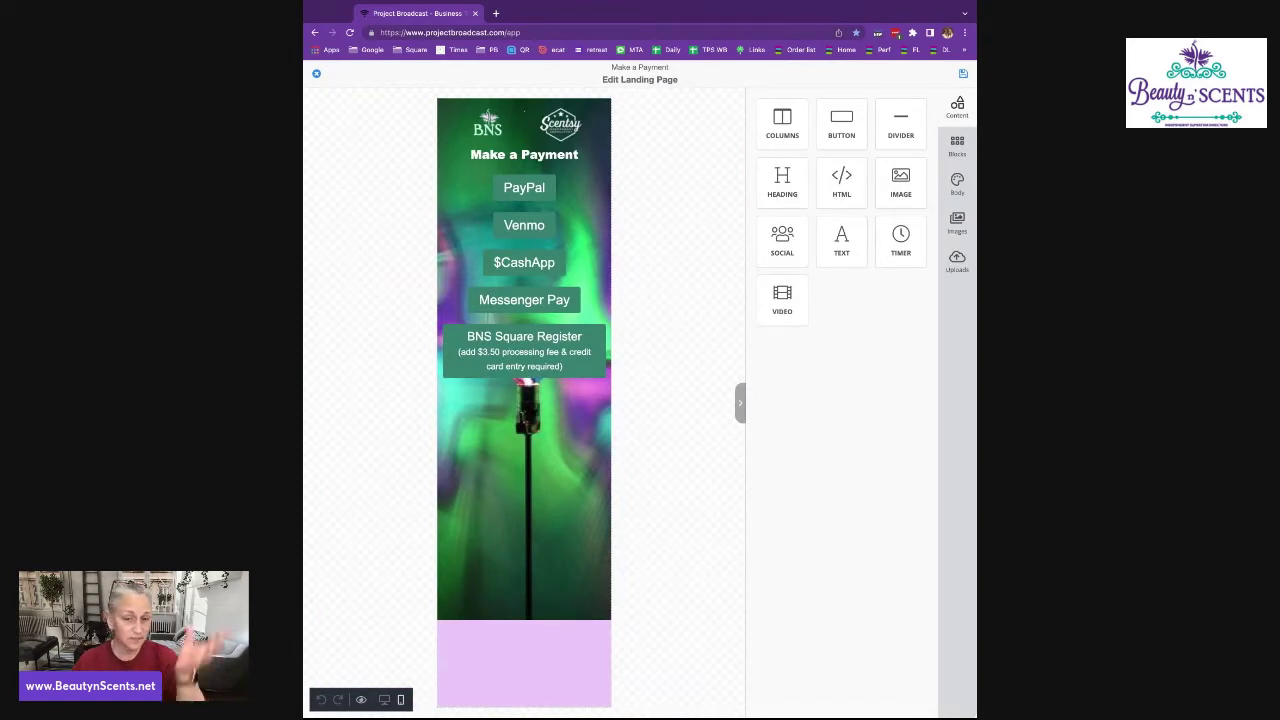
click(316, 75)
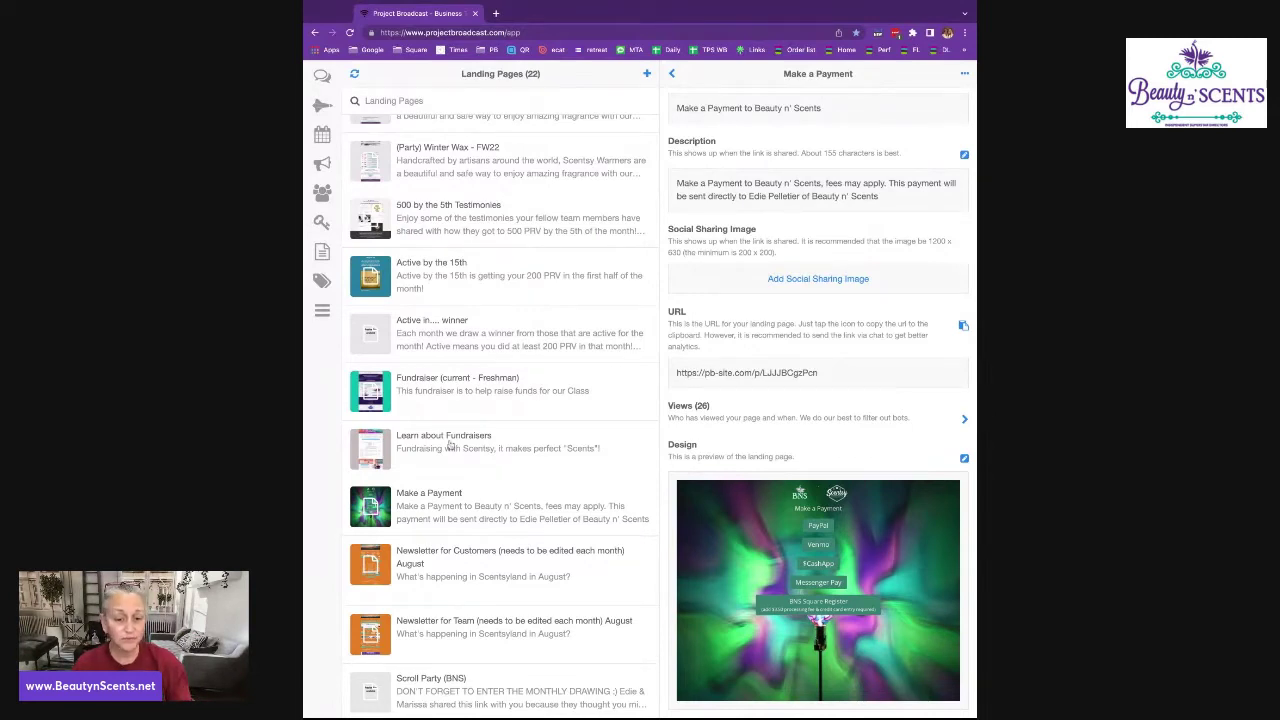
click(455, 391)
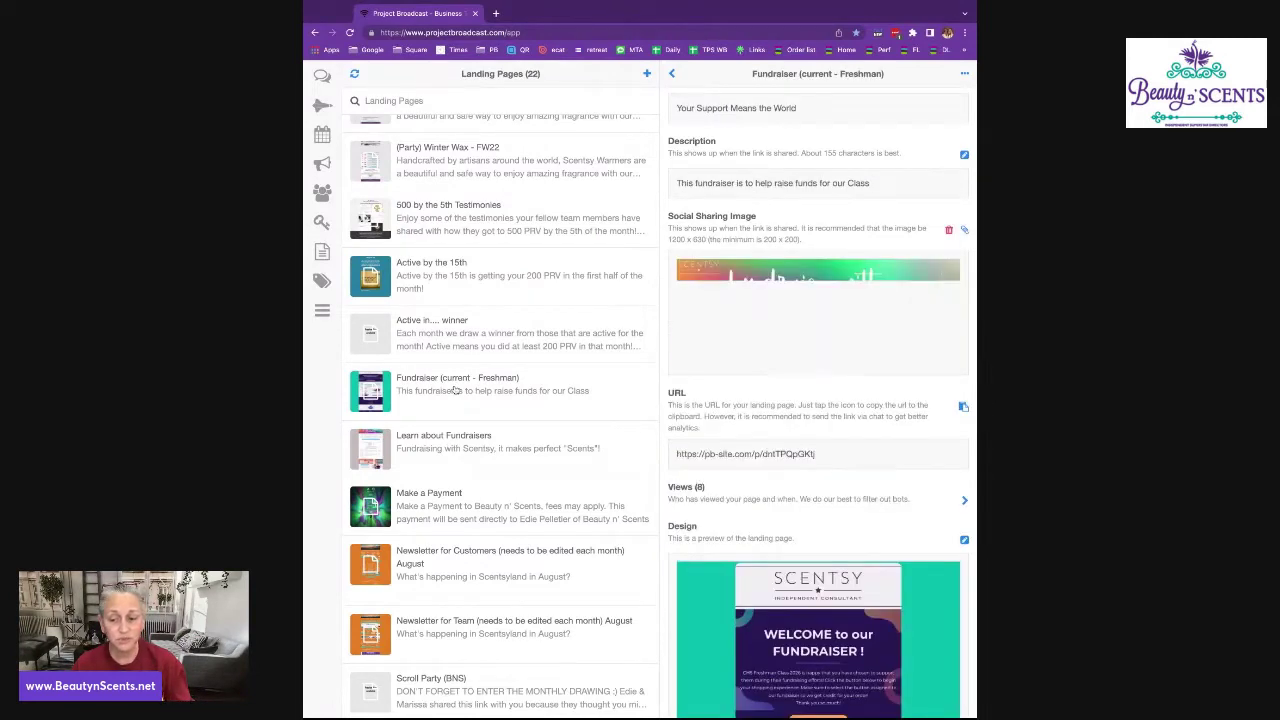
click(964, 539)
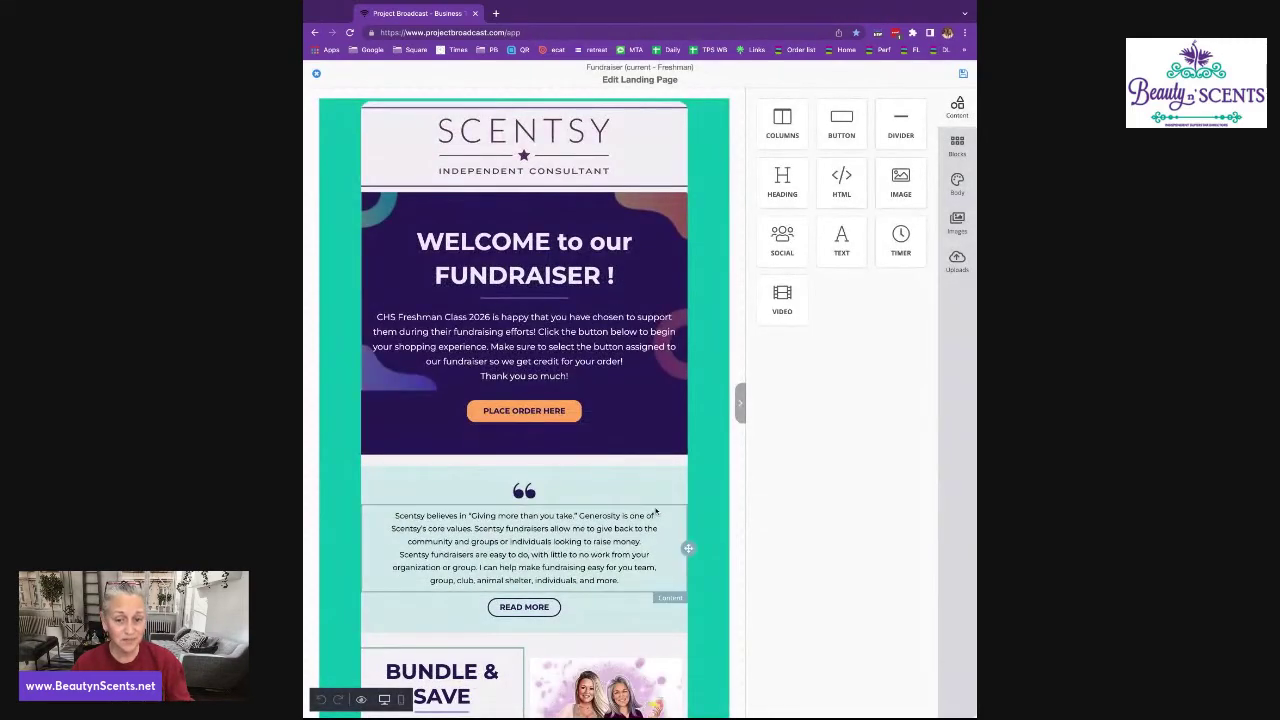
scroll(656, 511, down, 5)
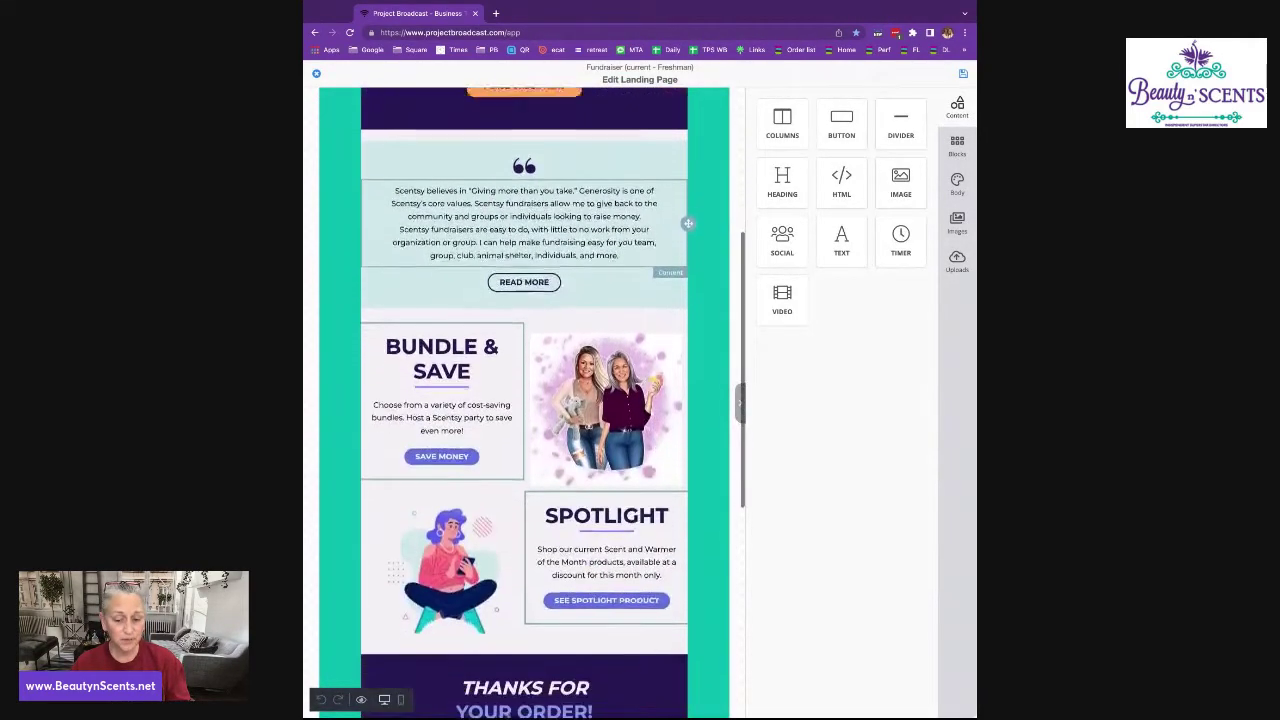
scroll(688, 548, up, 6)
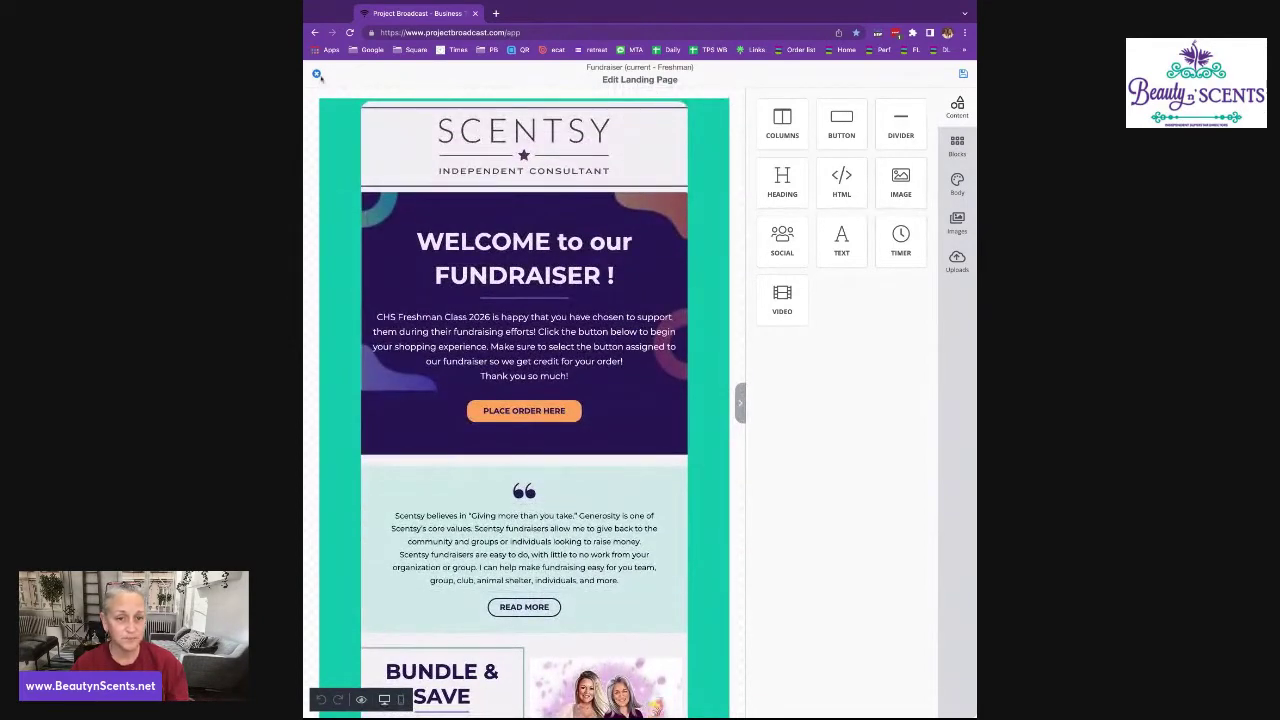
click(316, 73)
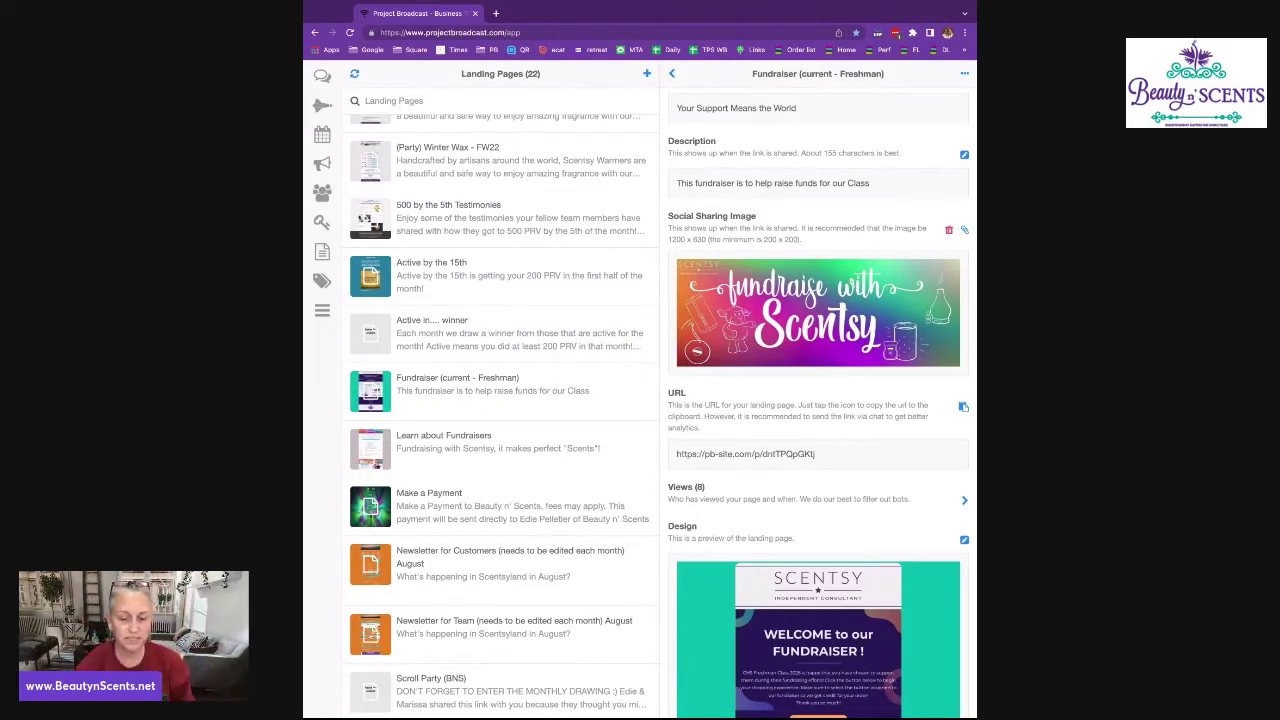
Show Scroll Party (BNS) details and scroll through its mobile-width editor preview, then close it
click(447, 690)
click(963, 631)
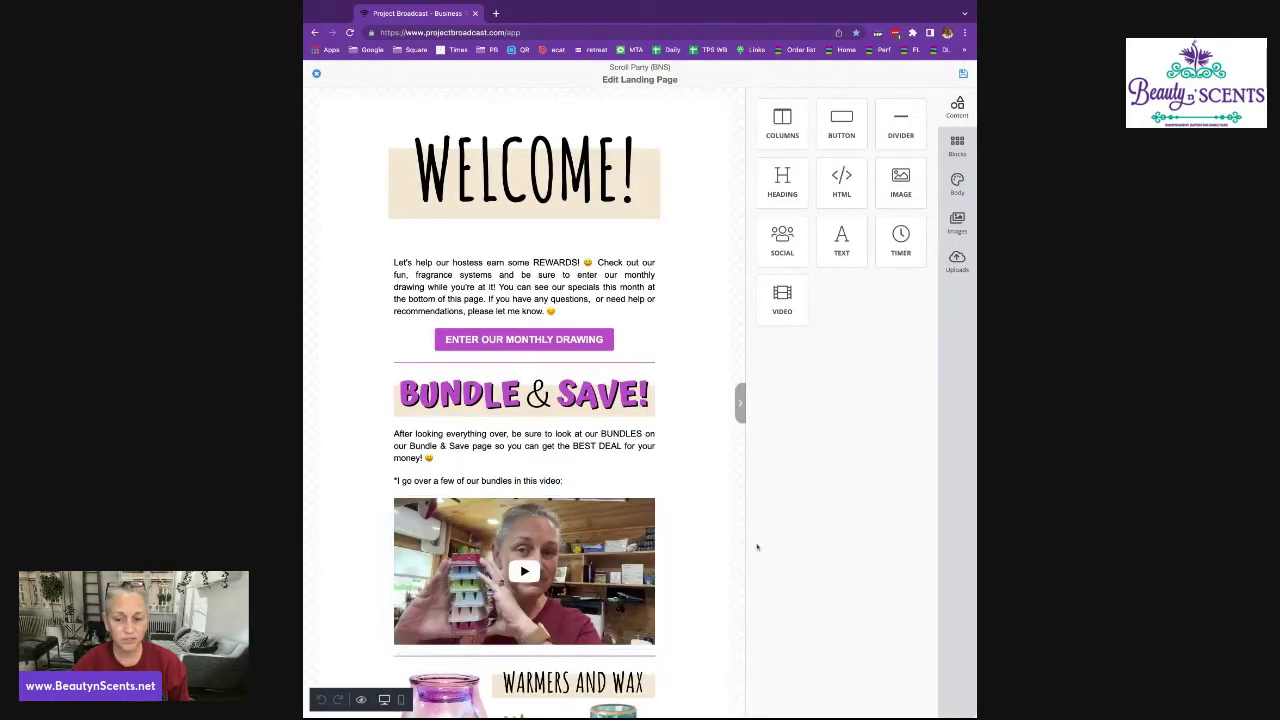
click(401, 700)
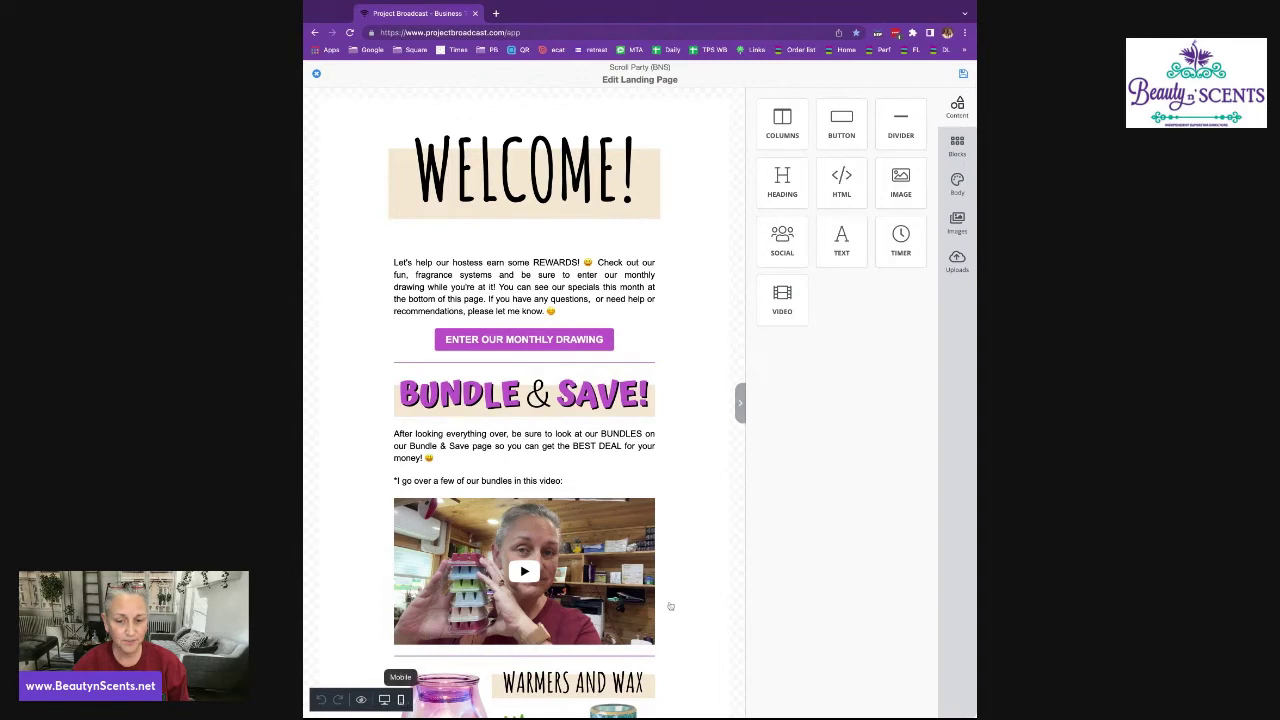
scroll(705, 593, down, 5)
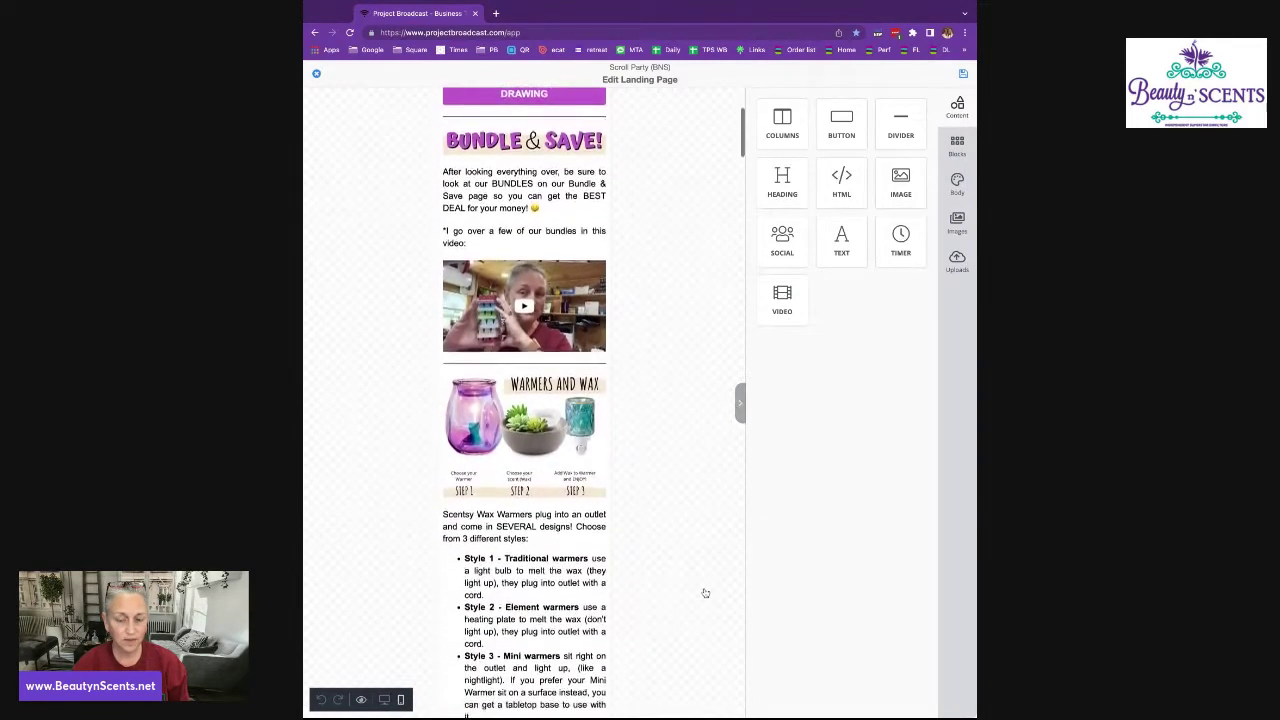
scroll(524, 400, down, 12)
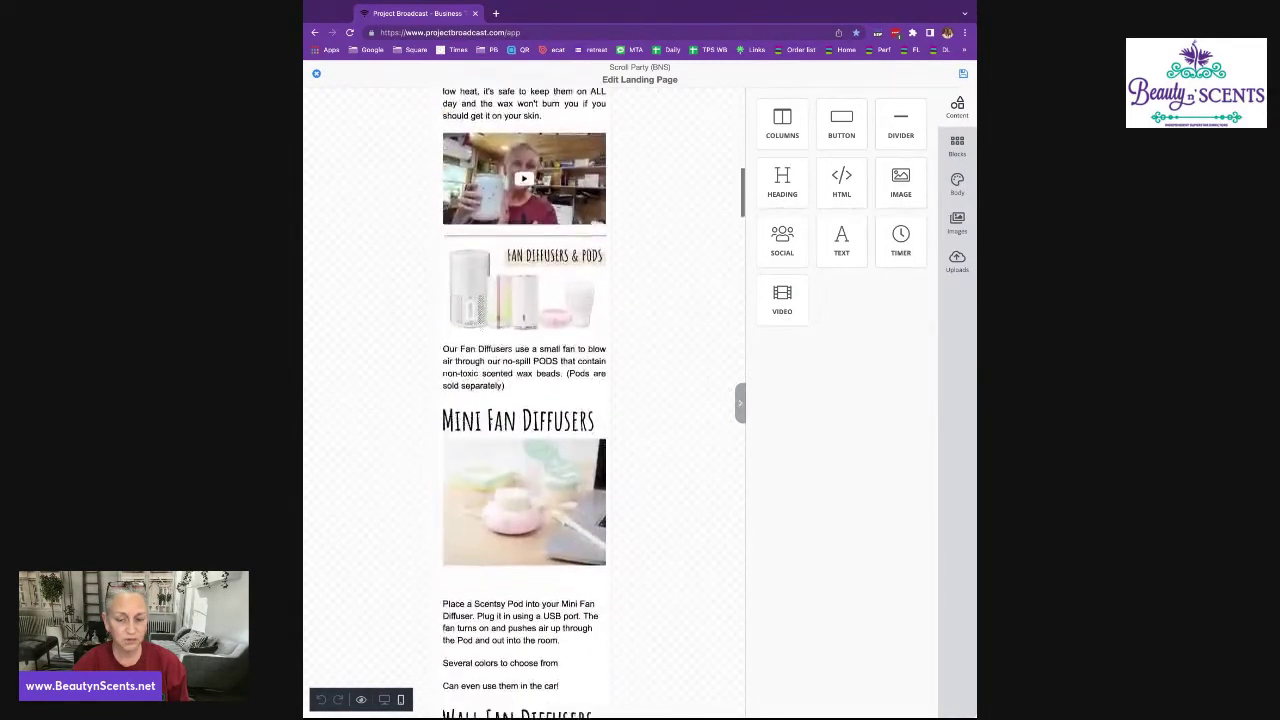
scroll(524, 400, down, 12)
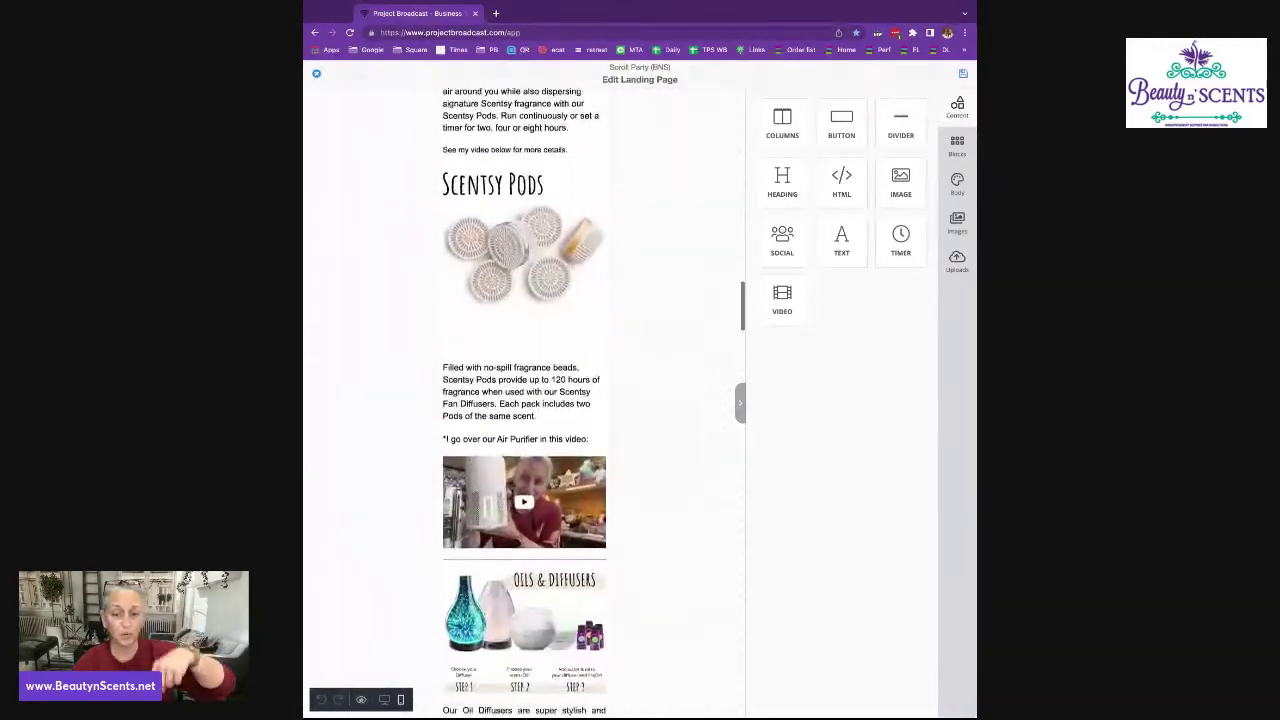
scroll(701, 585, down, 12)
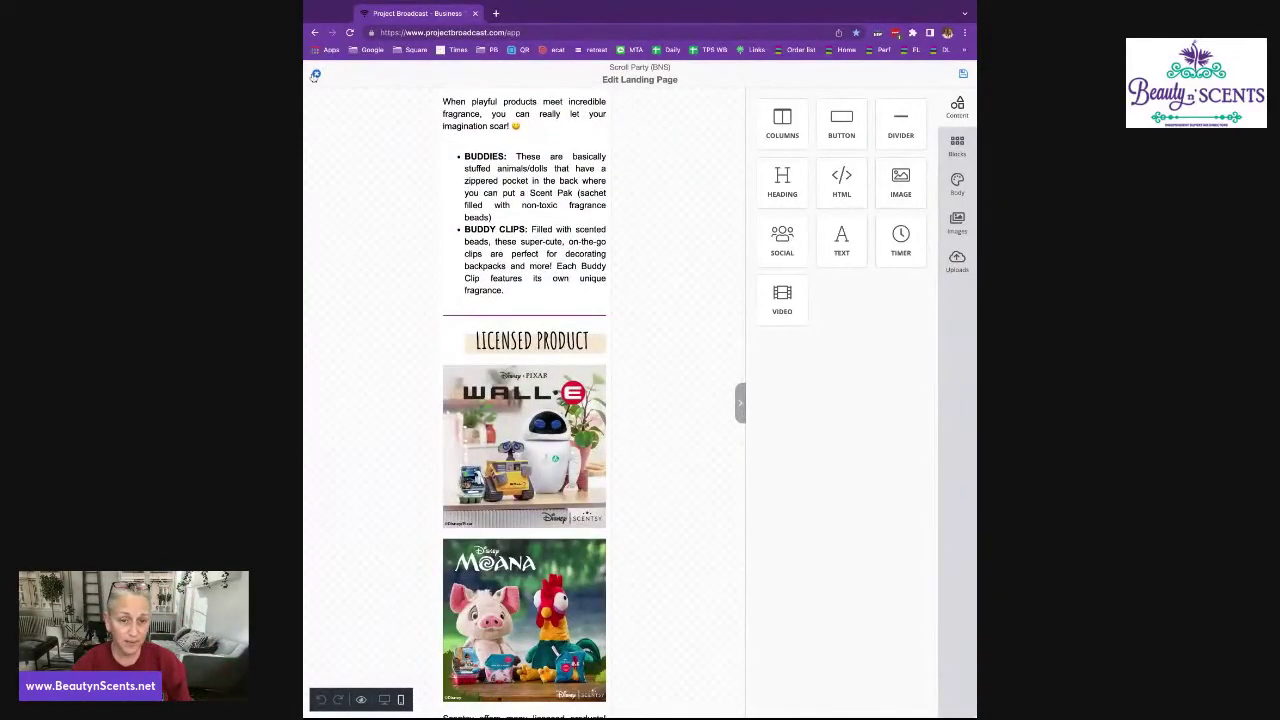
click(316, 73)
scroll(497, 430, up, 10)
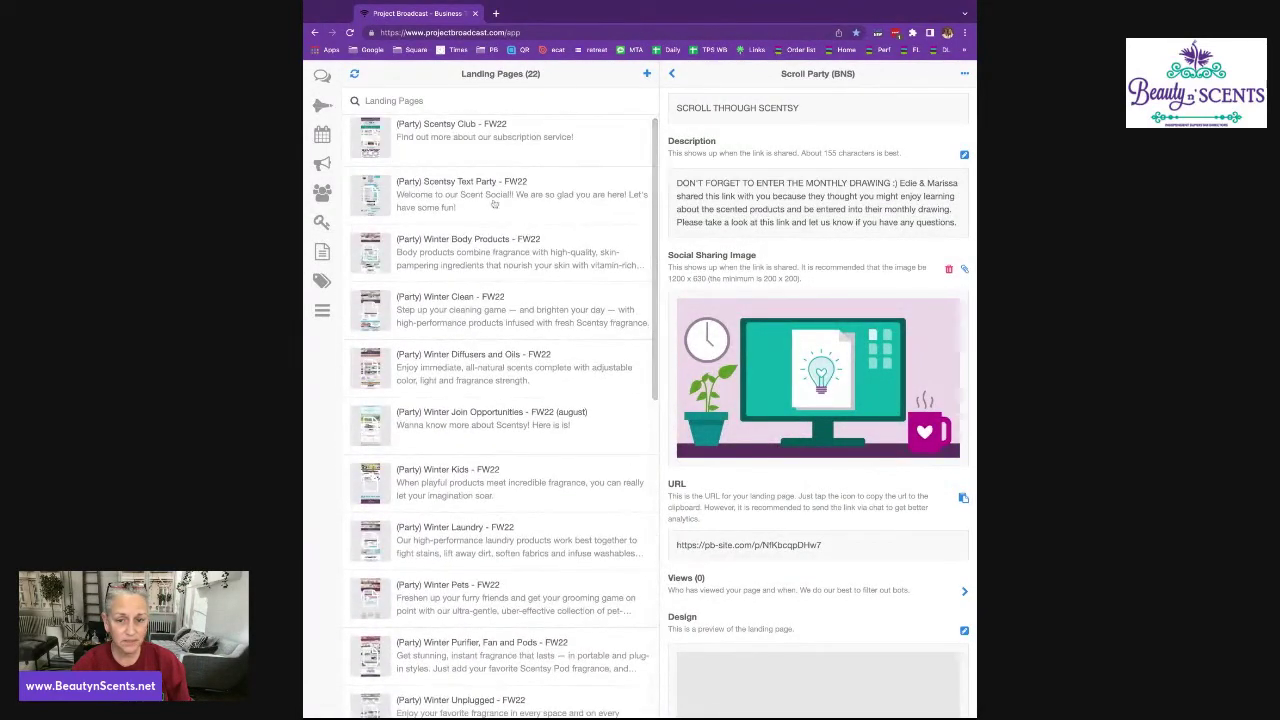
Scroll through the (Party) Scentsy Text Party - FW22 page in the editor, then close it
click(481, 201)
click(964, 458)
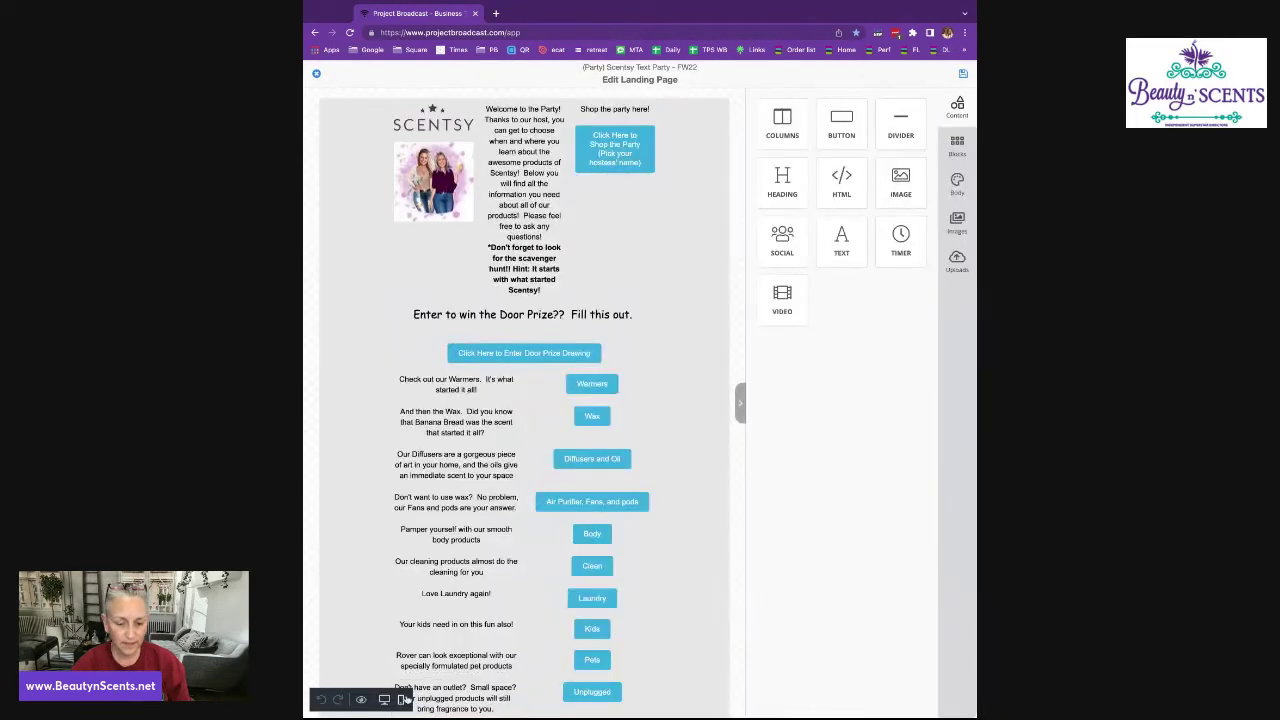
scroll(698, 591, down, 5)
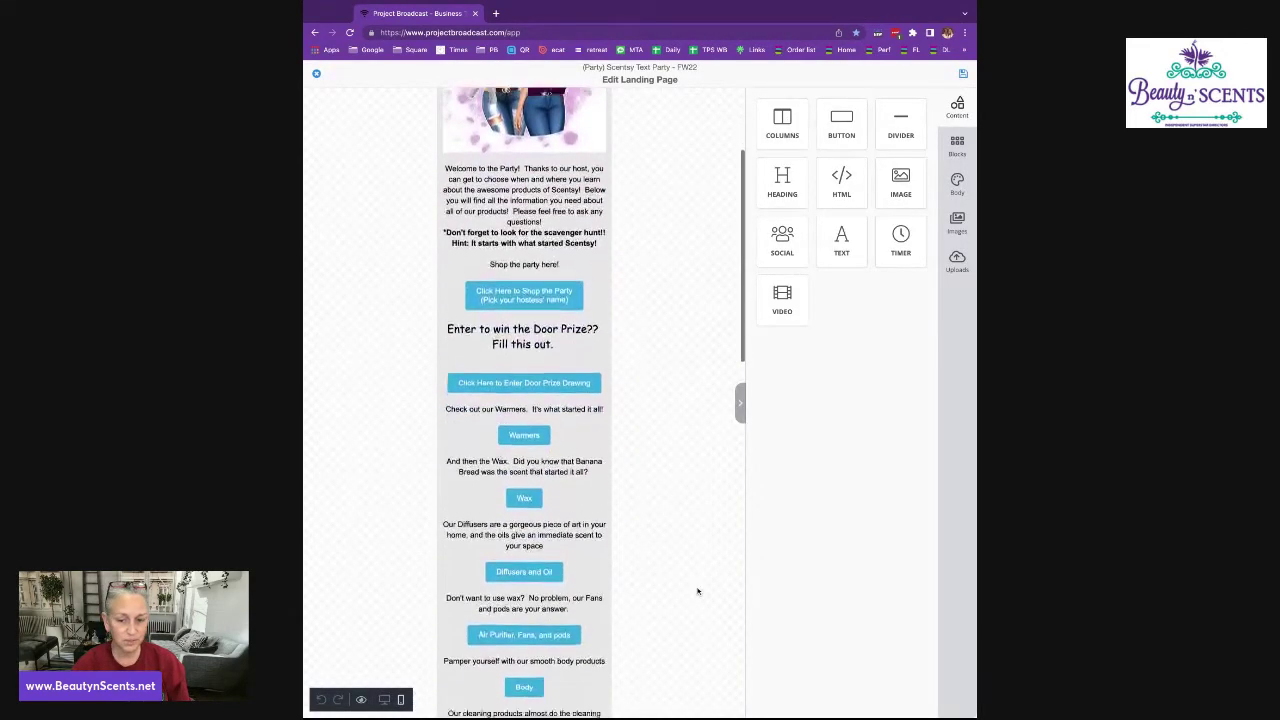
scroll(698, 591, down, 2)
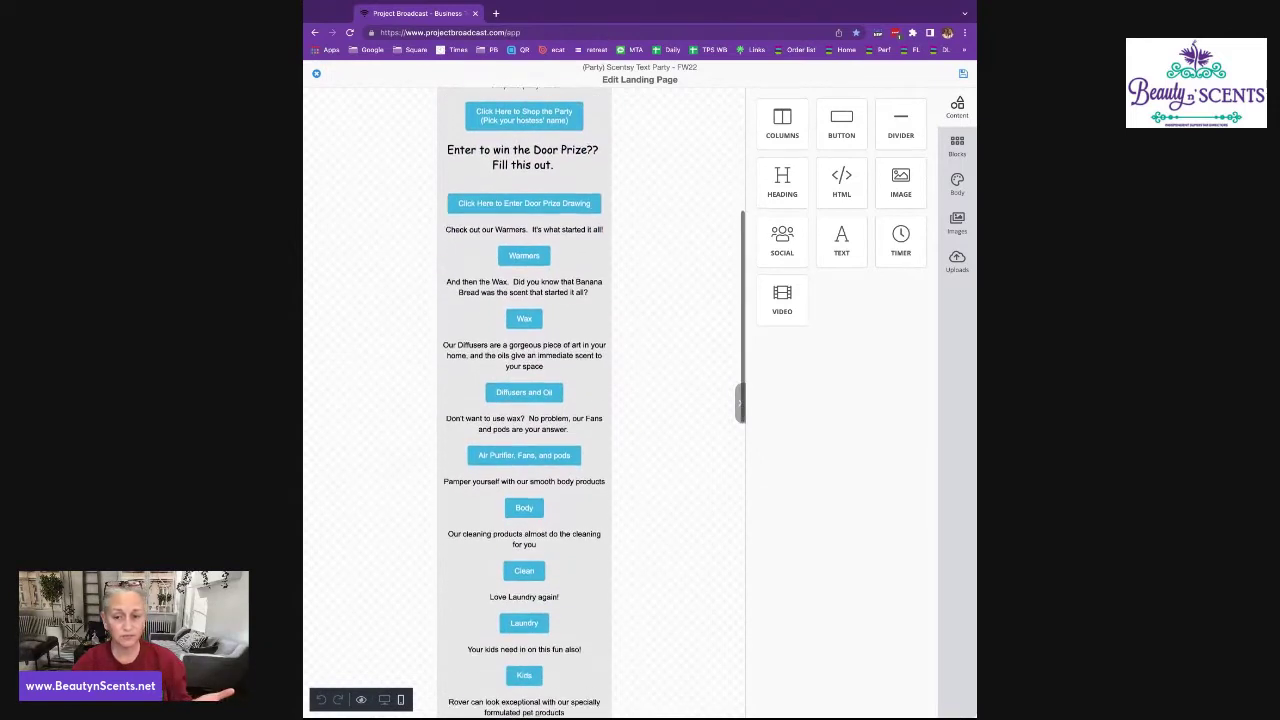
scroll(698, 591, down, 12)
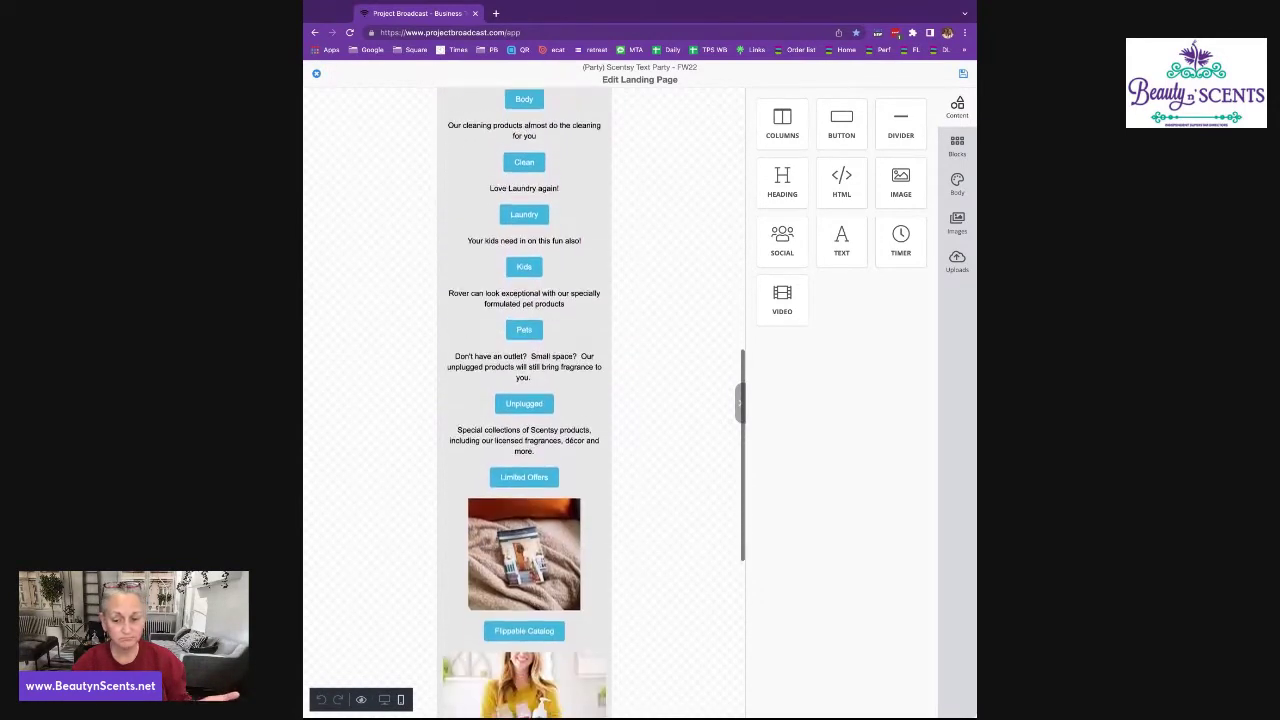
scroll(717, 566, down, 2)
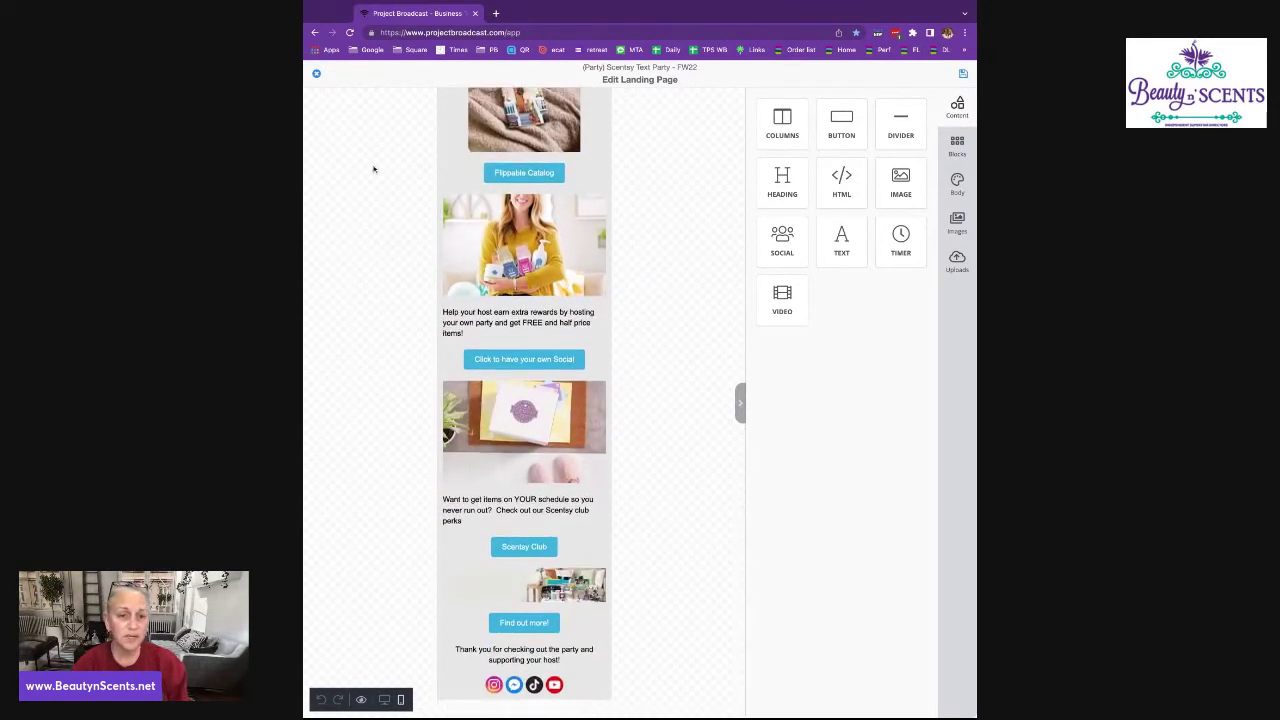
click(316, 73)
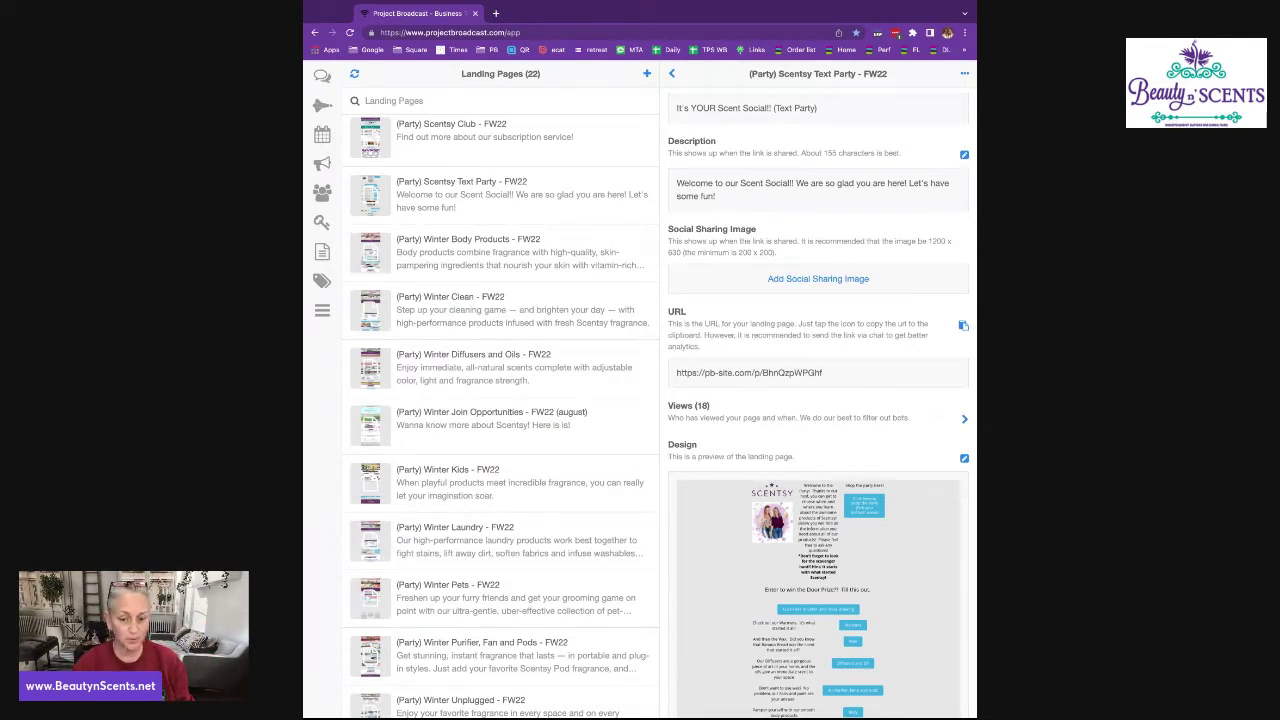
scroll(575, 382, down, 5)
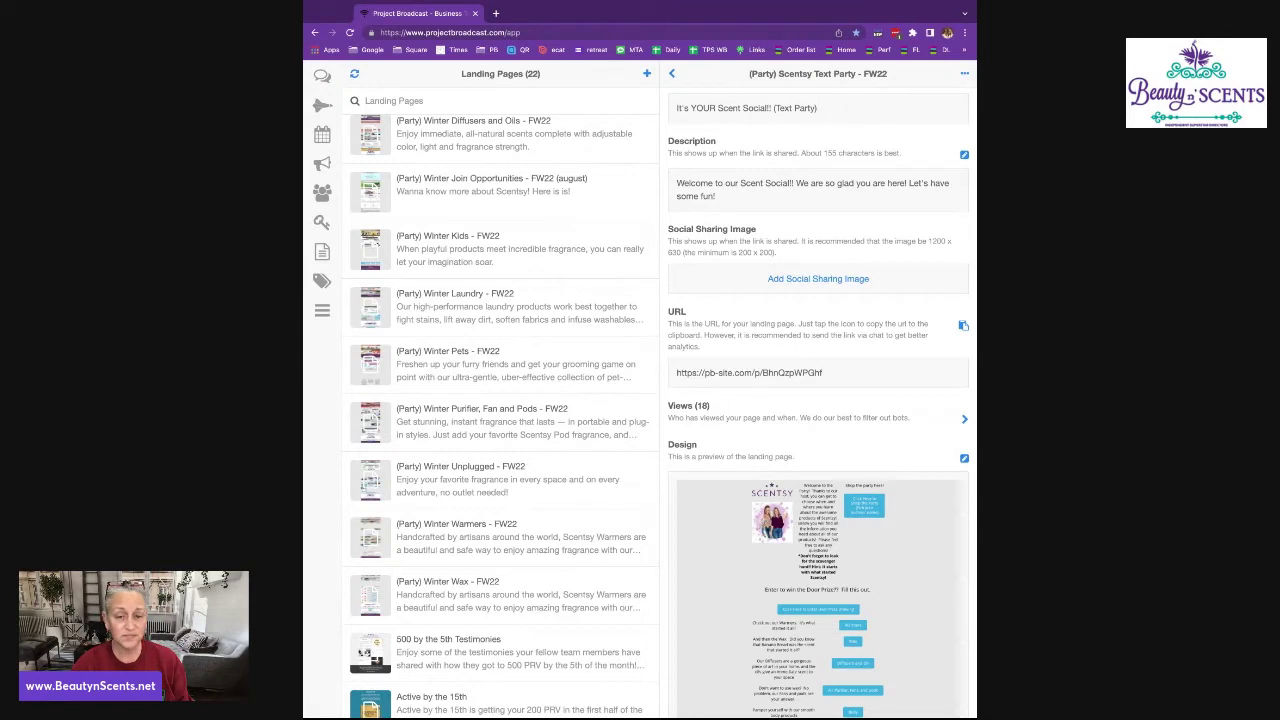
Preview Winter Join Opportunities - FW22 (august) at mobile width in the editor, then close it
click(468, 201)
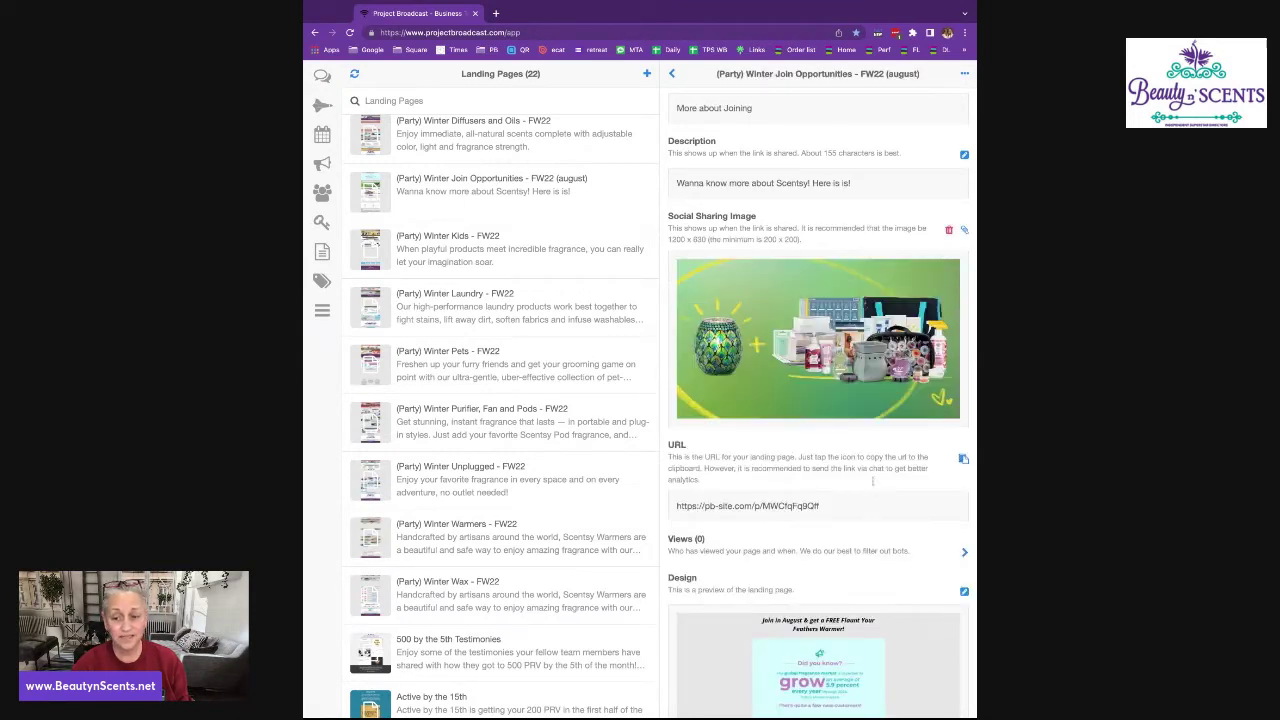
click(965, 590)
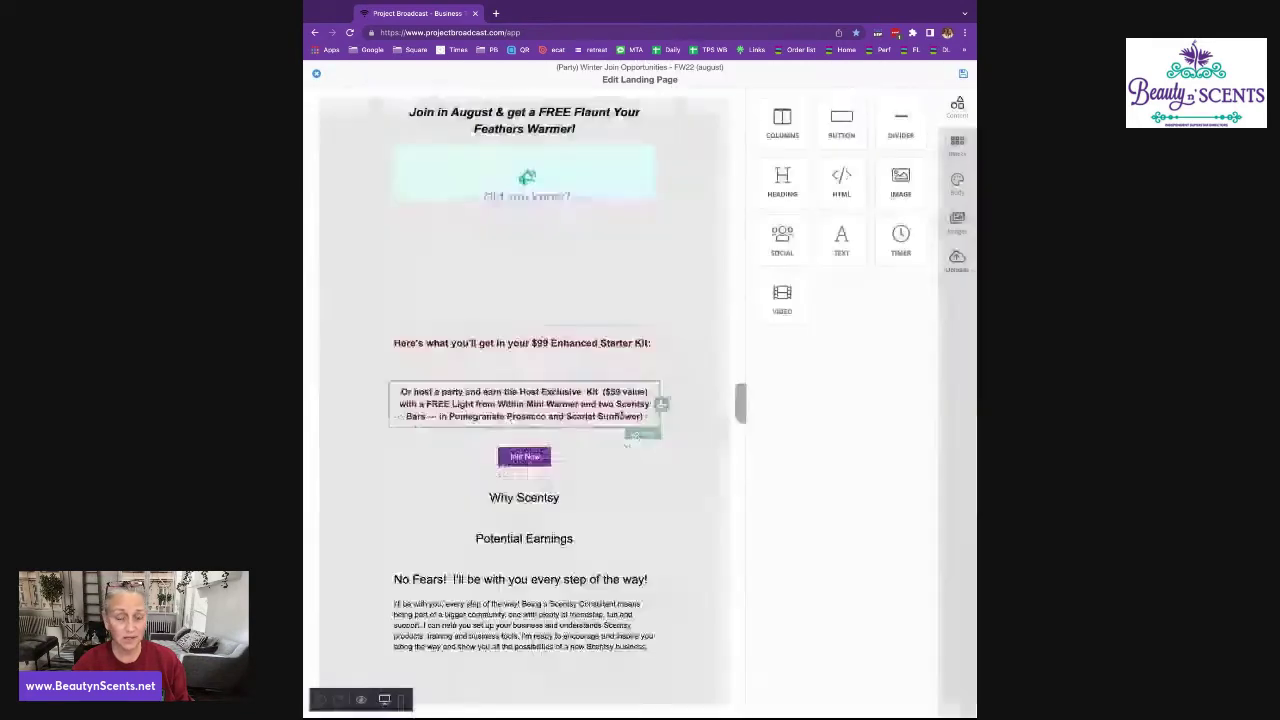
click(400, 699)
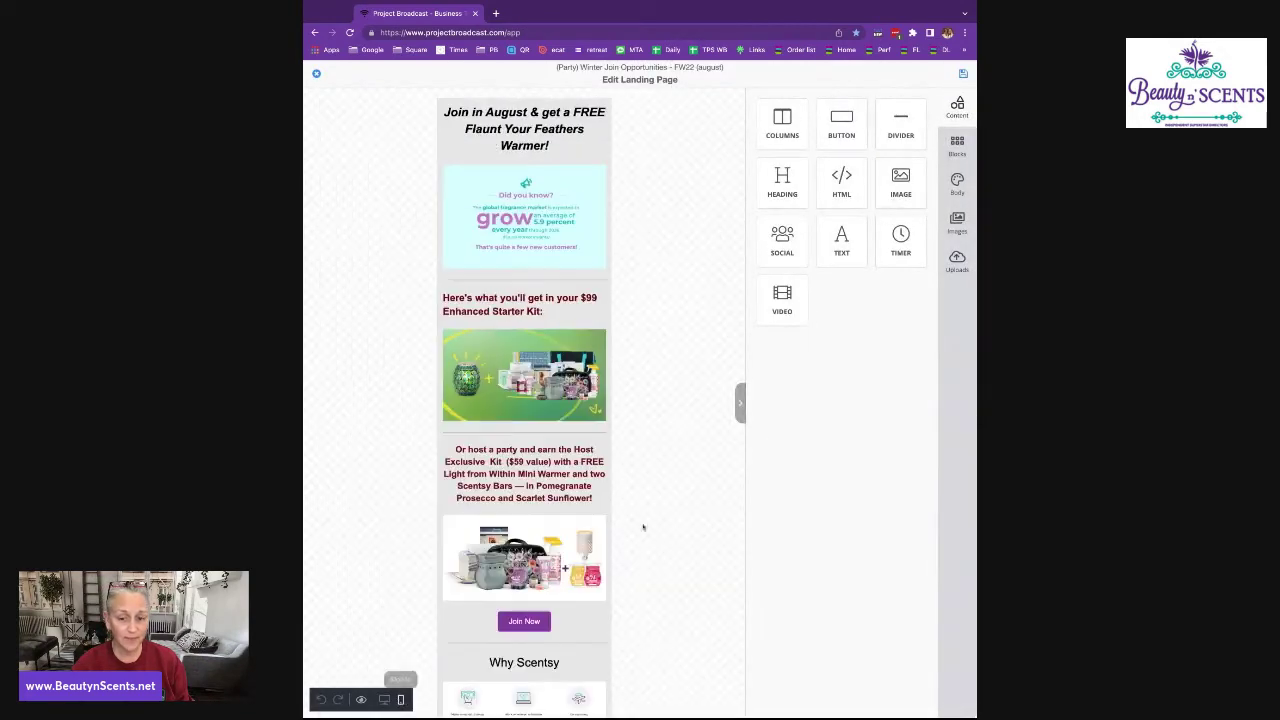
scroll(679, 435, down, 5)
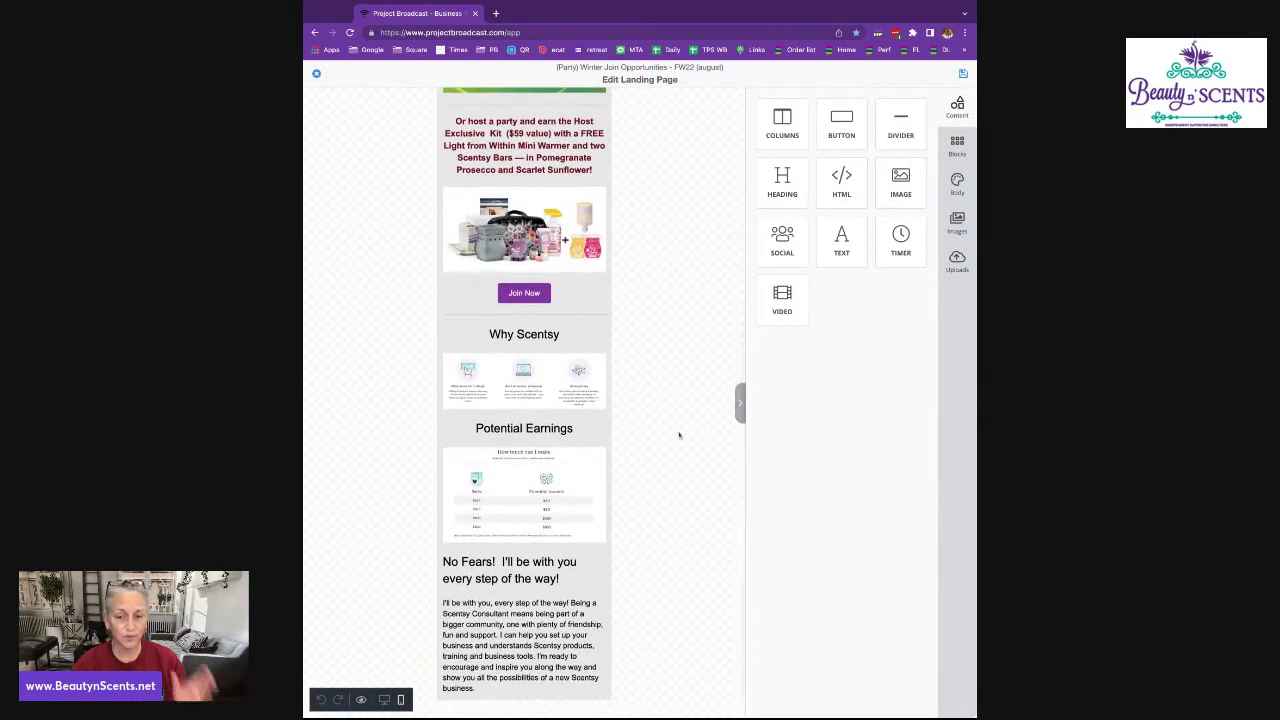
scroll(666, 437, up, 5)
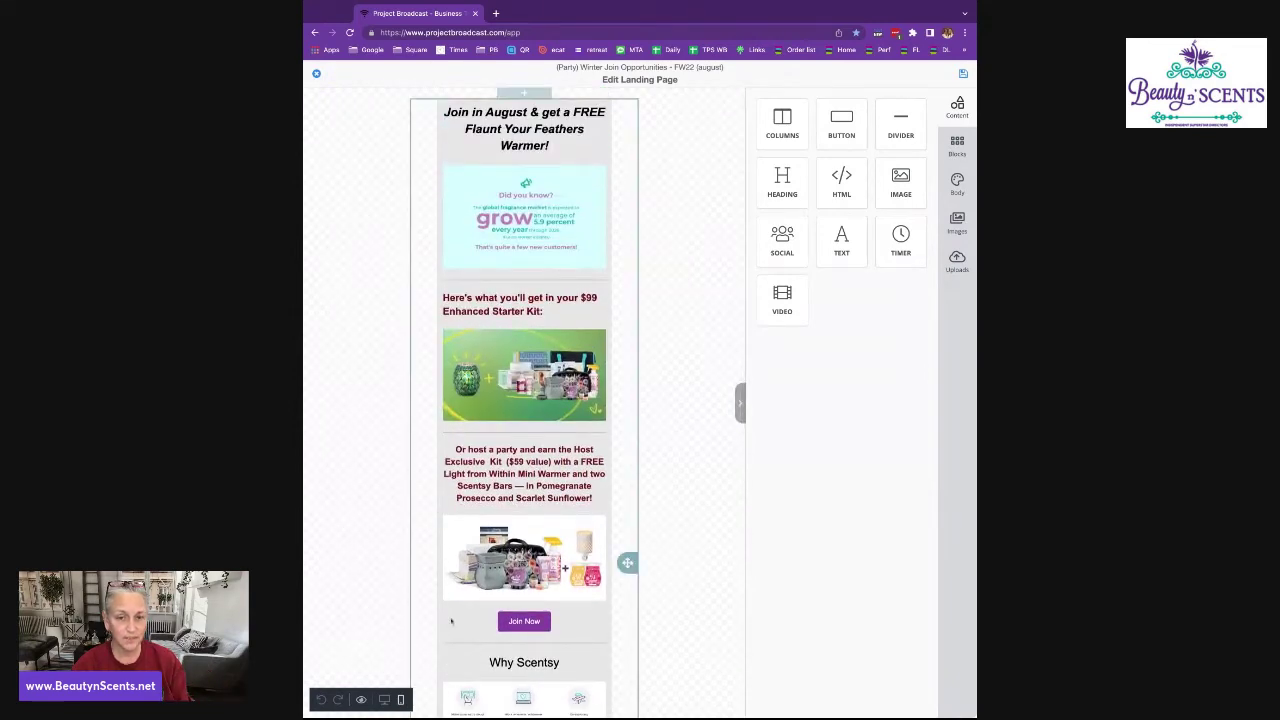
click(316, 74)
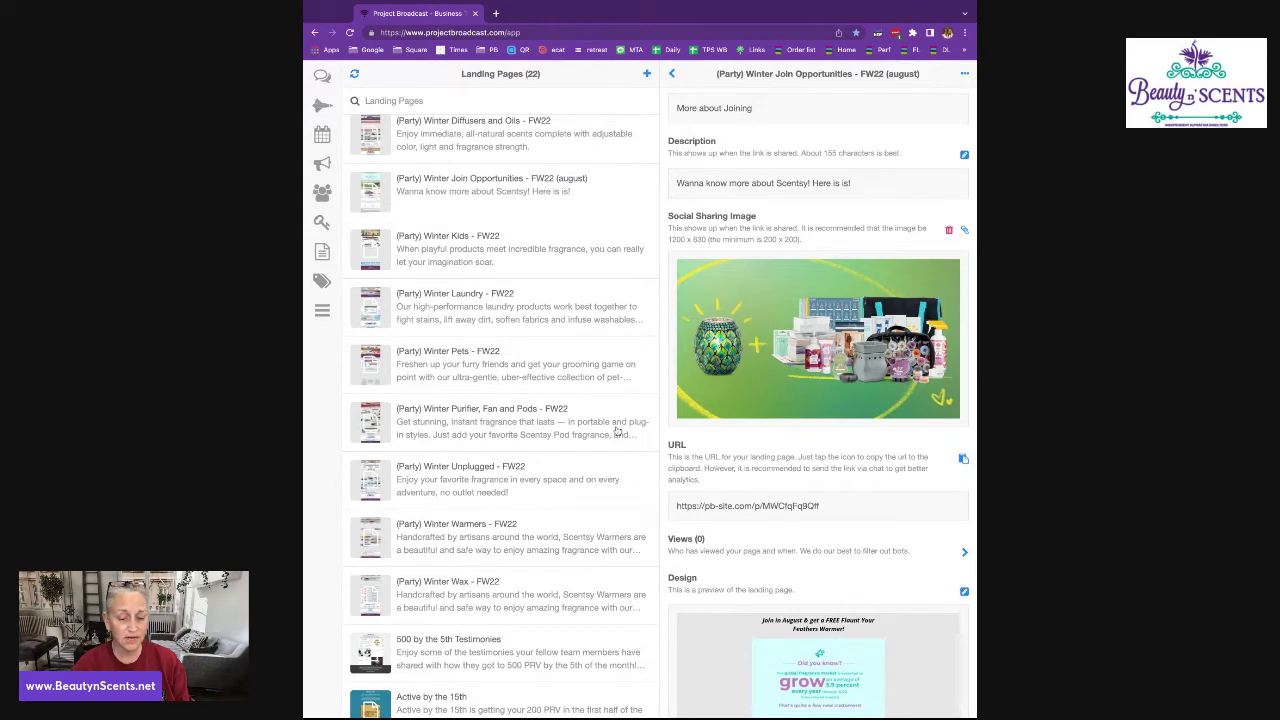
scroll(617, 431, up, 4)
scroll(617, 431, down, 6)
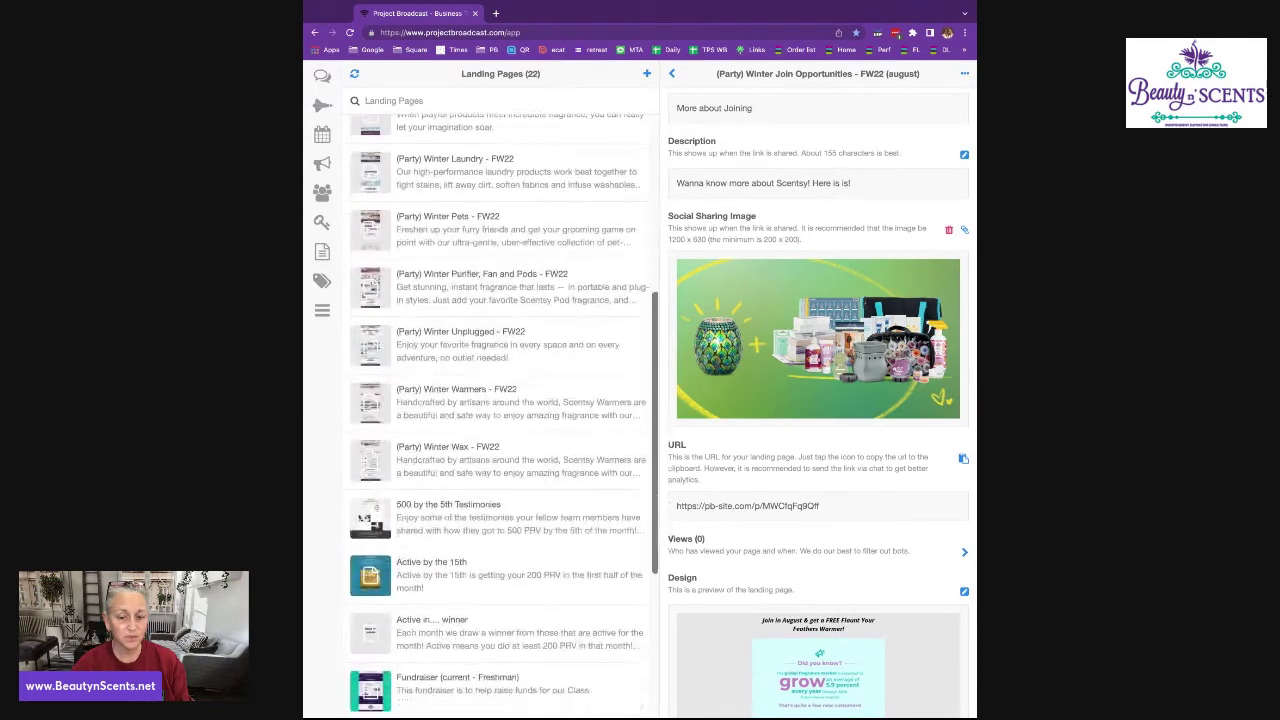
scroll(500, 415, down, 3)
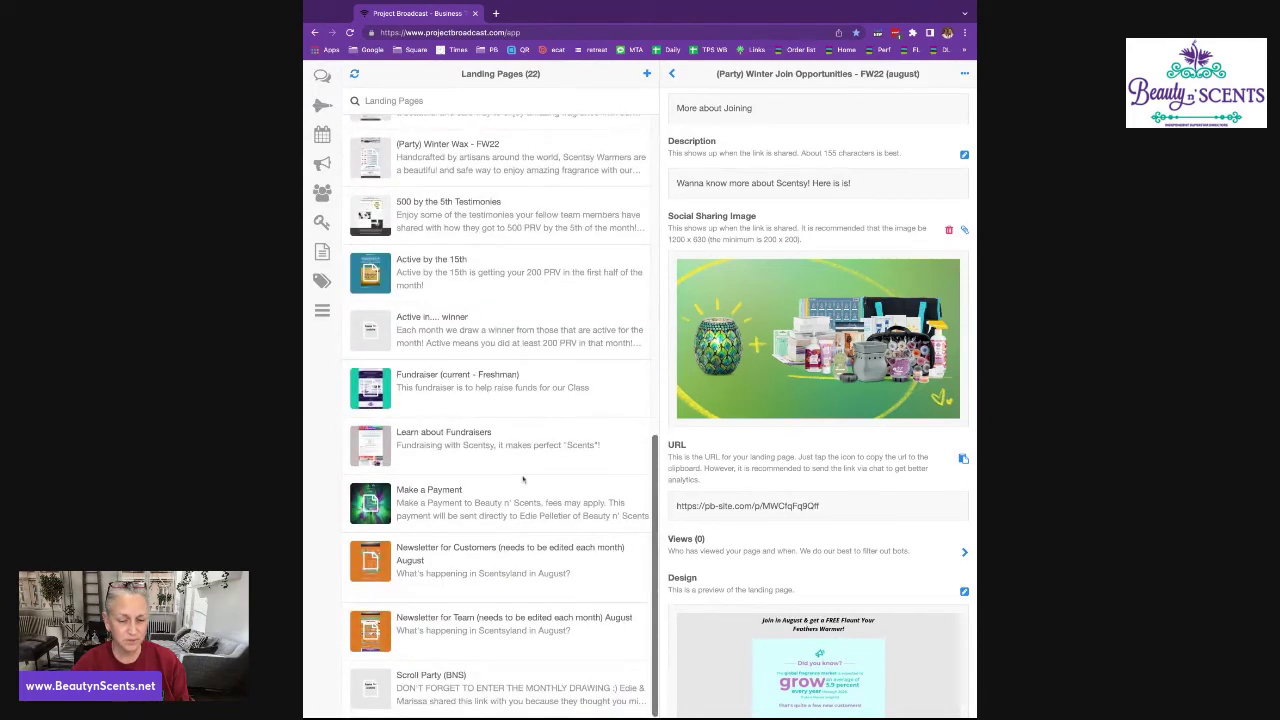
scroll(522, 479, up, 5)
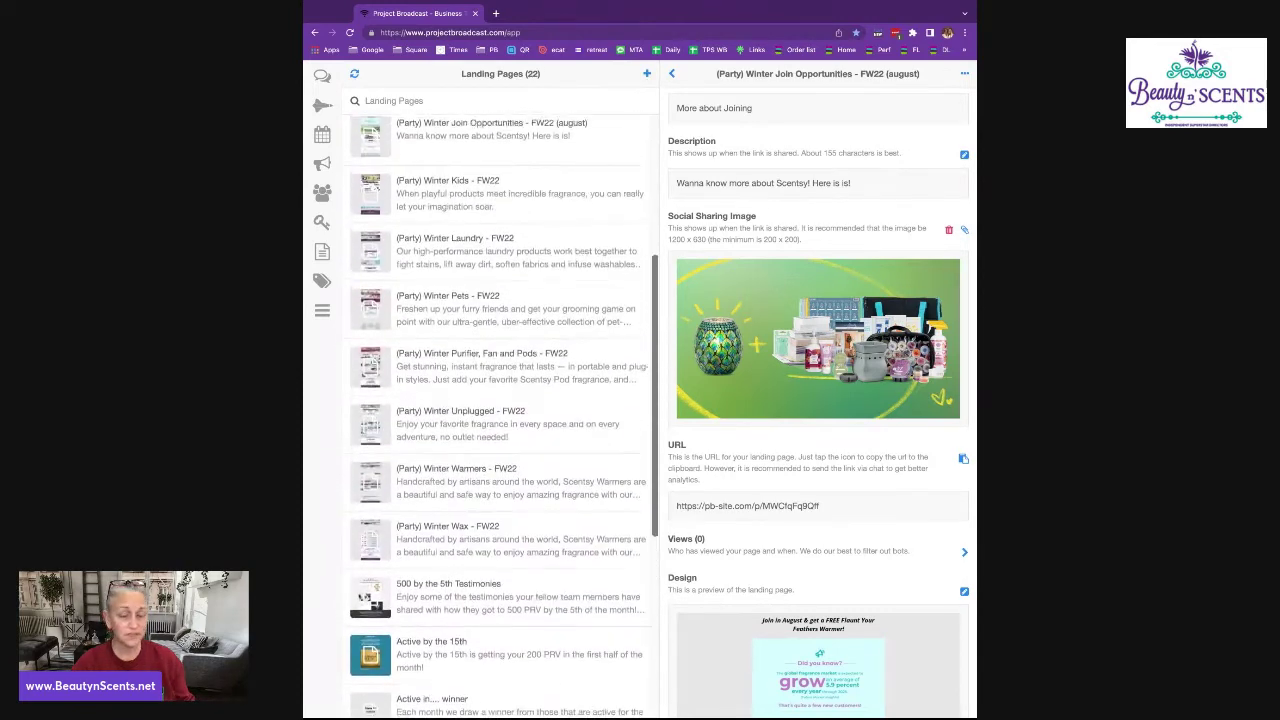
scroll(500, 415, up, 2)
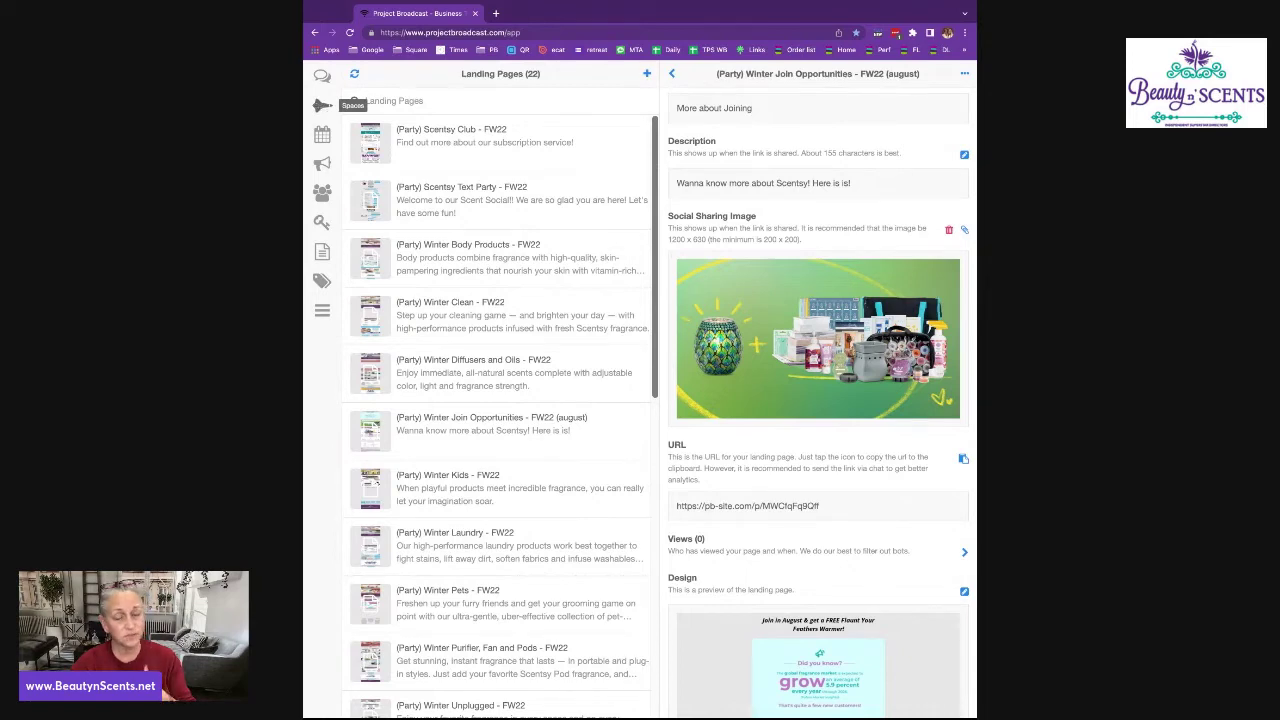
Show the Spaces list with LEADERS (6 members) and TPSFamily (37 members)
click(324, 105)
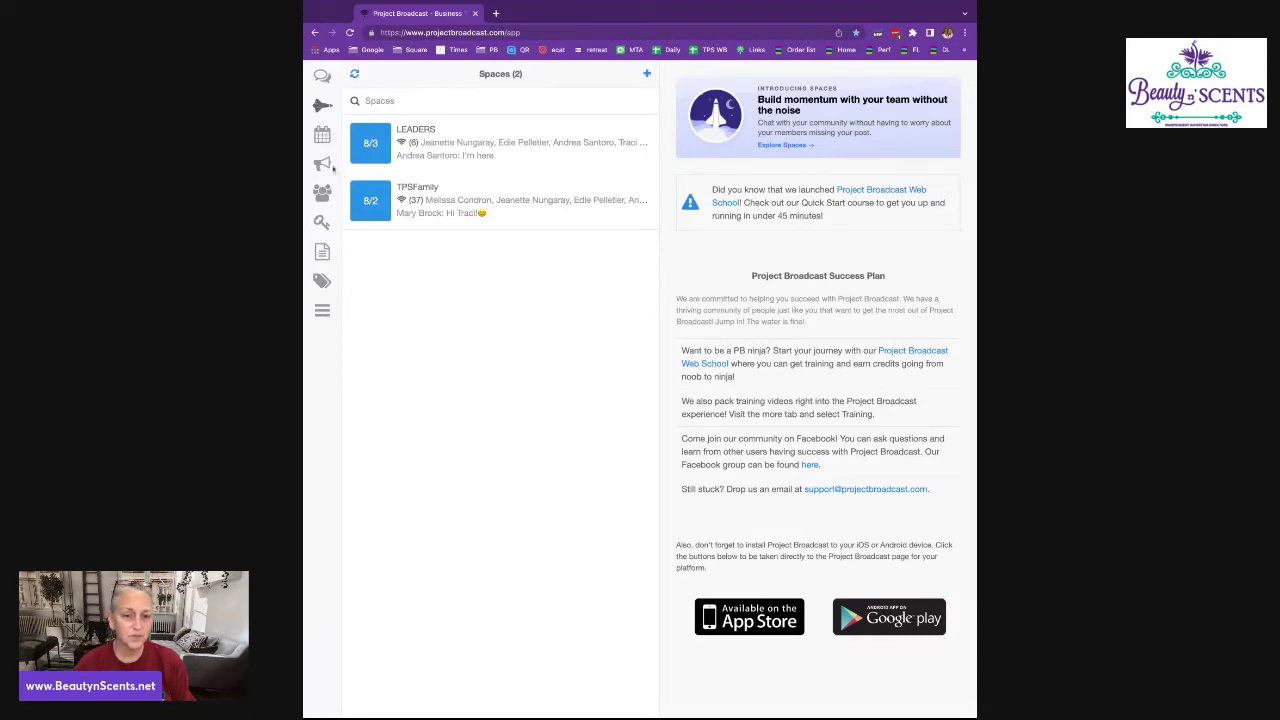
Open the Schedule and scroll through upcoming broadcasts like Birthday Text and Scentiversary Message
click(322, 136)
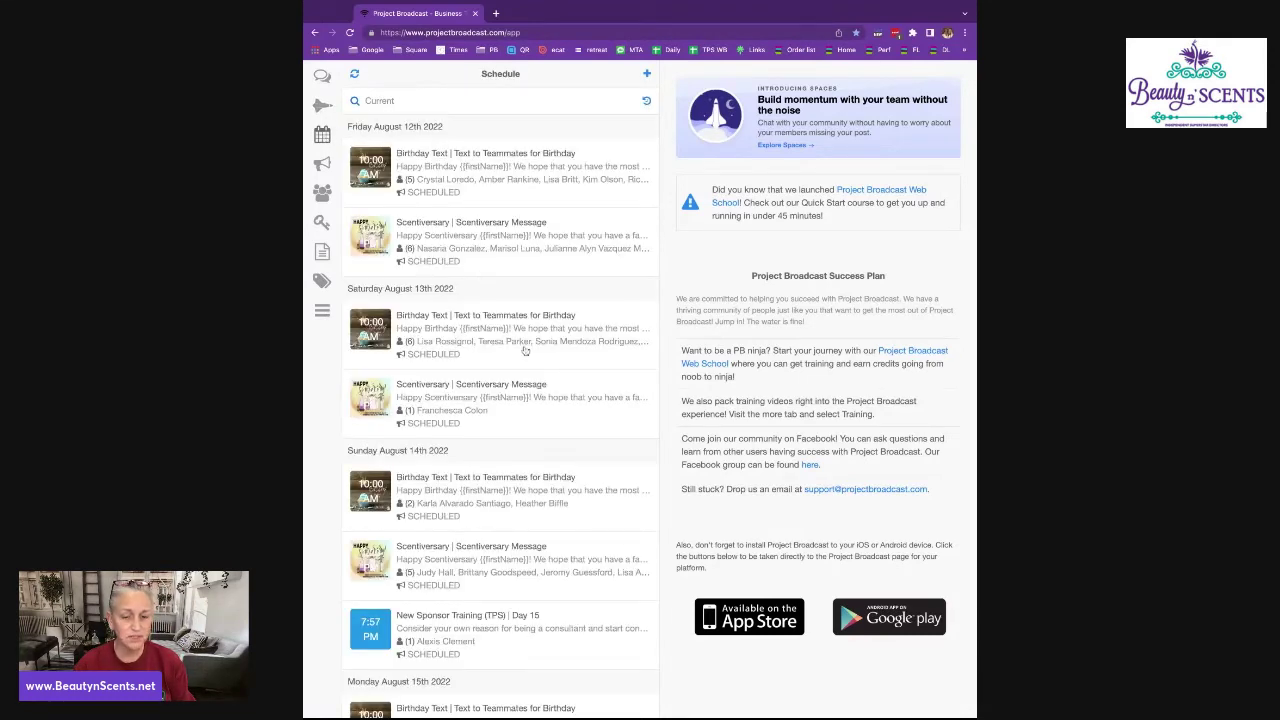
scroll(524, 350, down, 7)
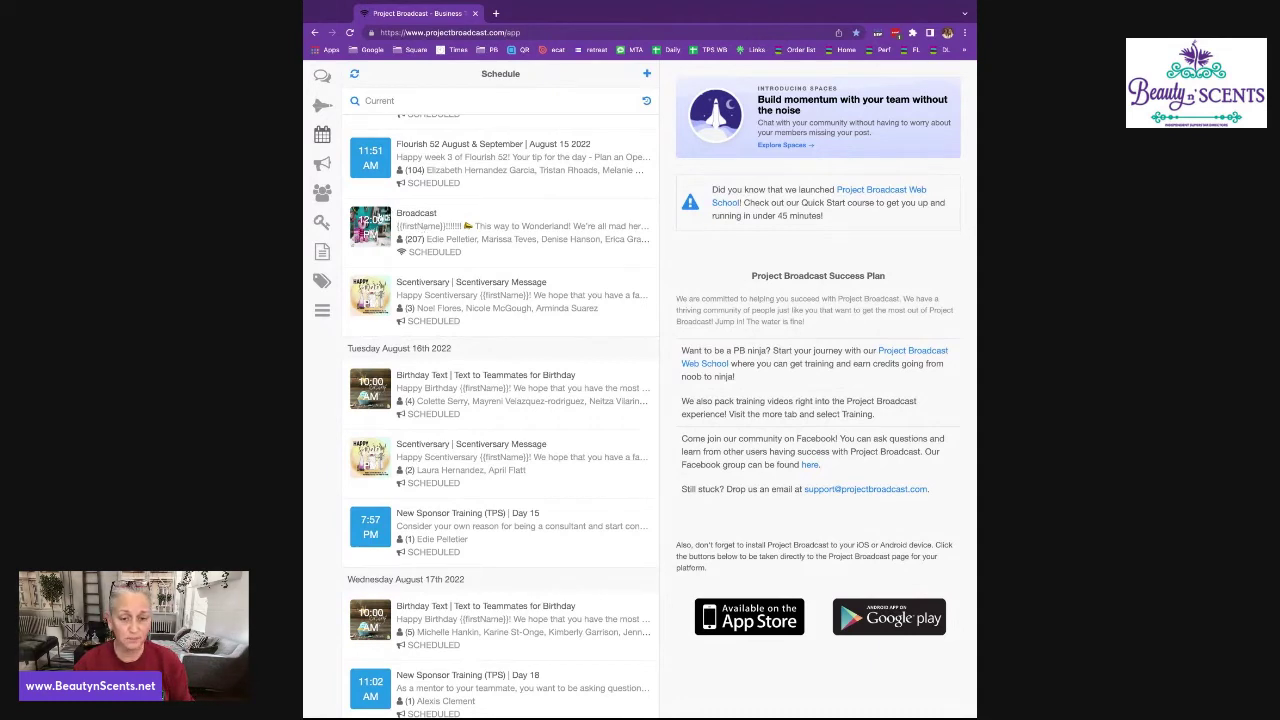
scroll(430, 455, up, 1)
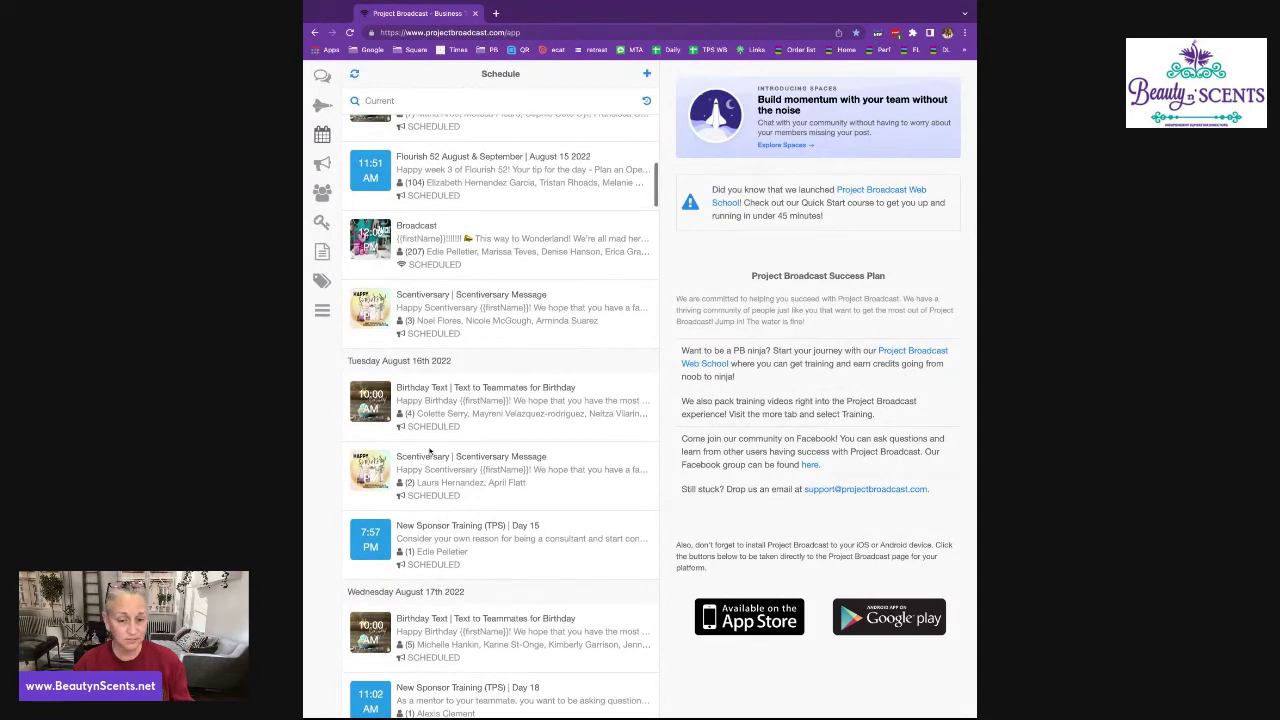
scroll(438, 490, up, 5)
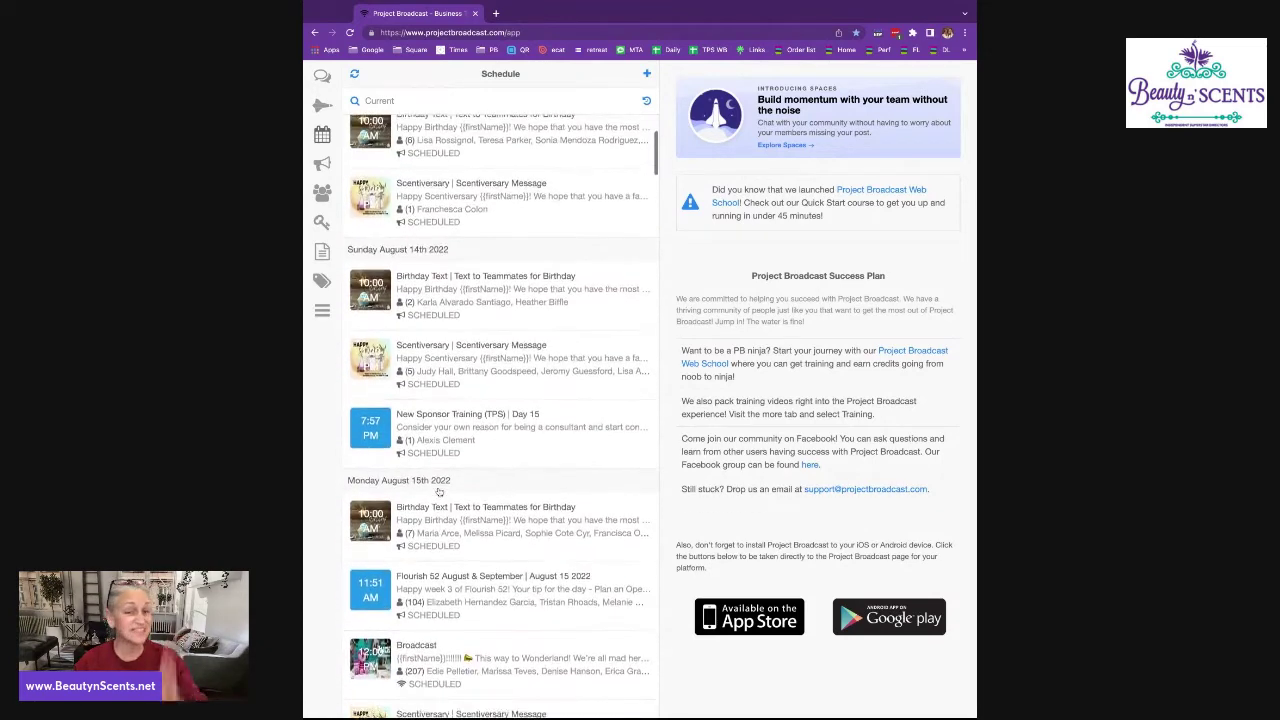
scroll(438, 492, up, 3)
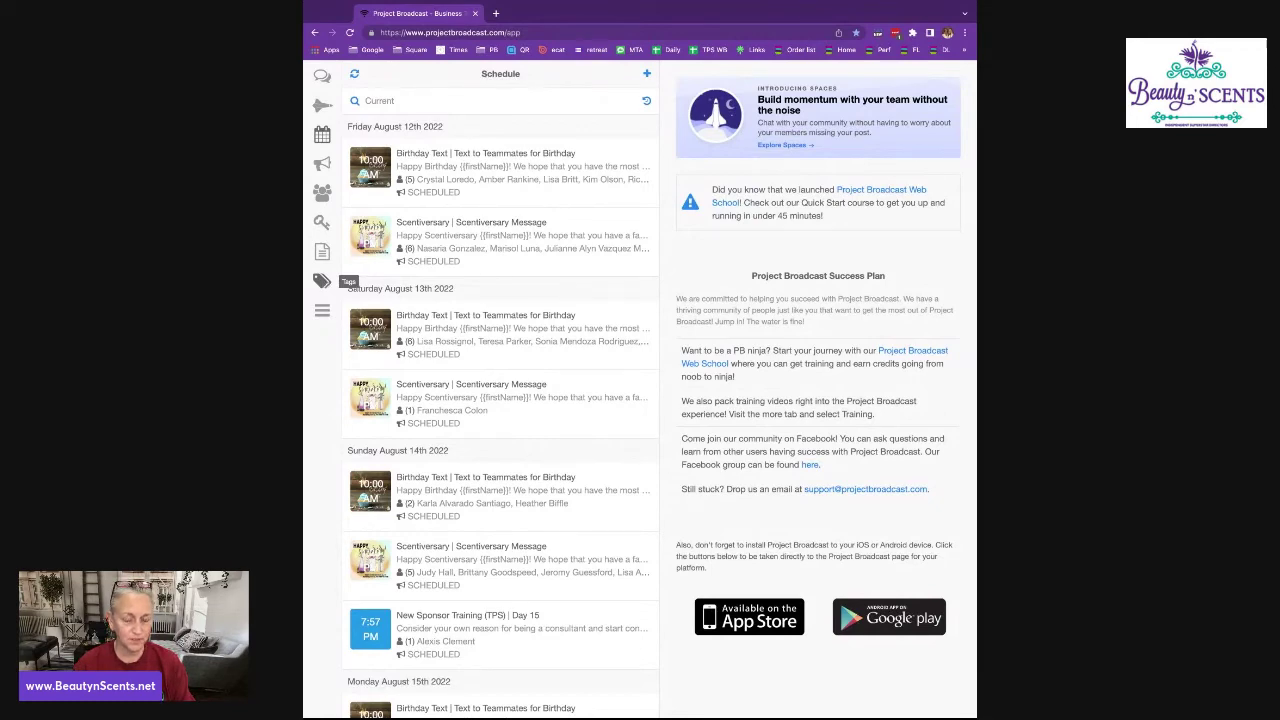
Review the six message templates, then show the 18 contact tags with member counts
click(324, 252)
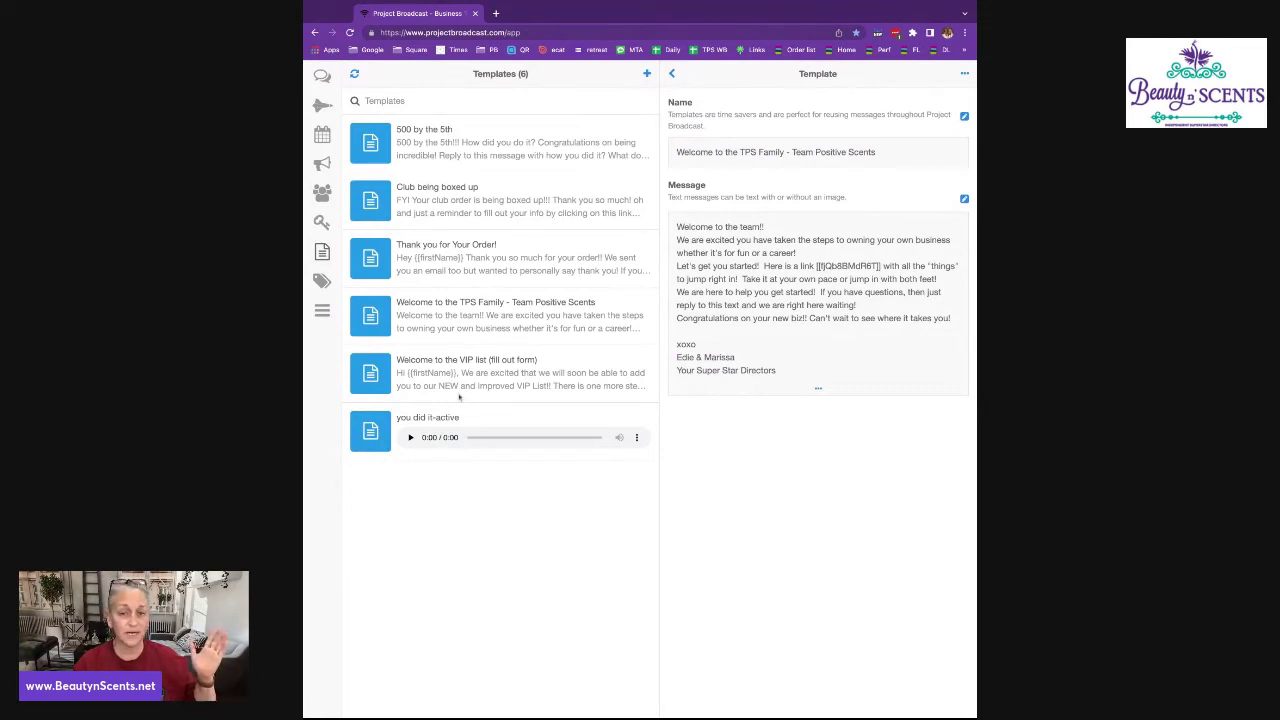
click(322, 281)
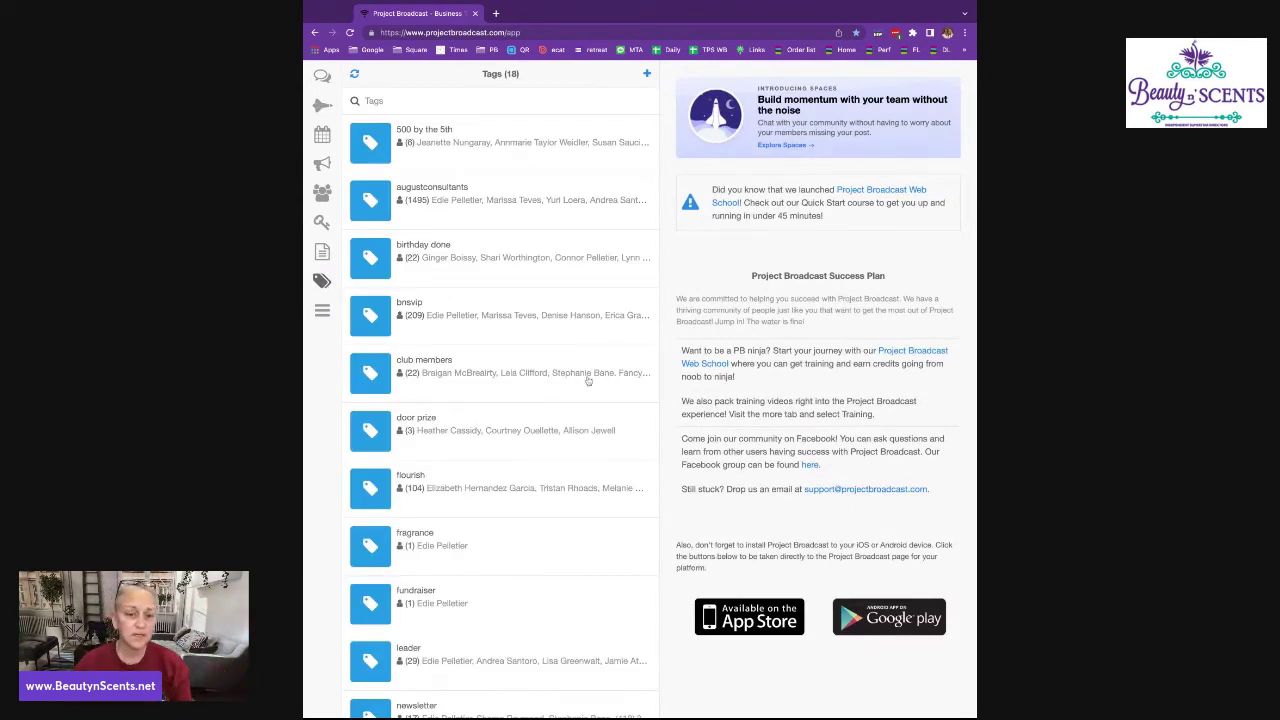
Open the More menu with Trackable Links, Account, Subscription and Settings
click(322, 311)
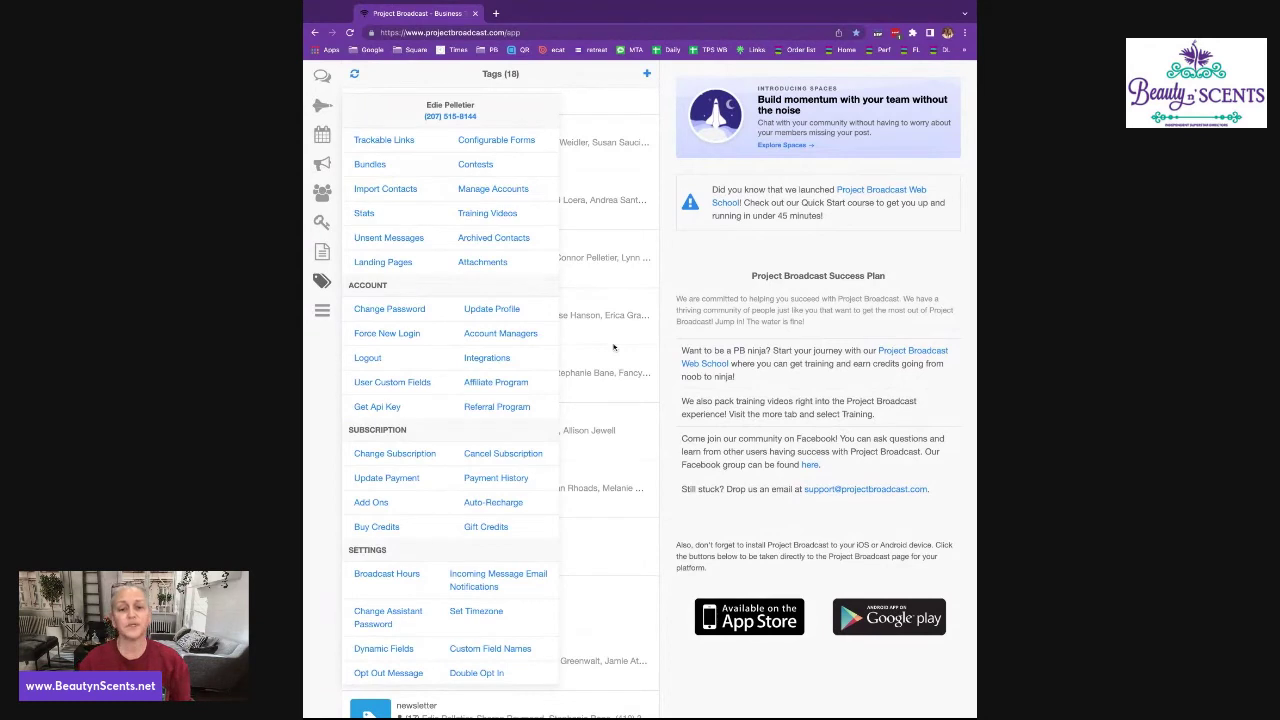